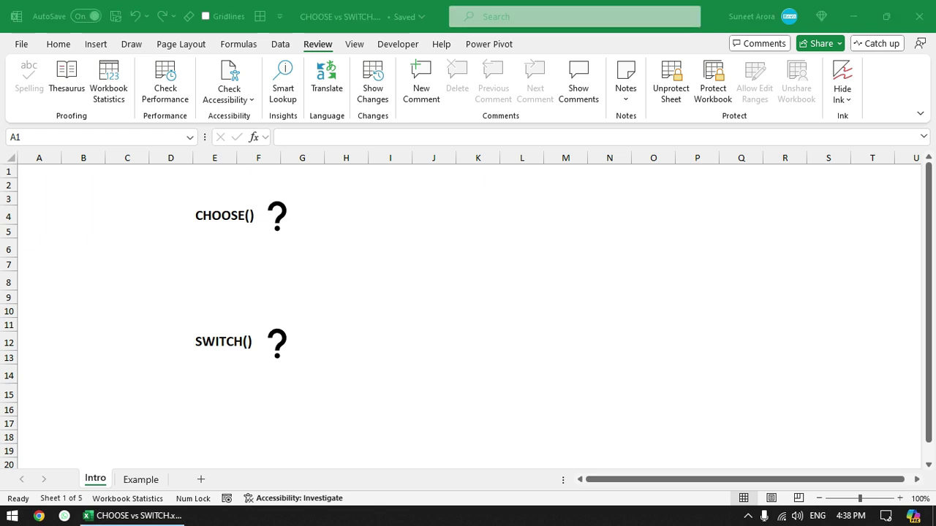
# Reveal the CHOOSE description on the Intro sheet, and examine the box numbers and category lookup table on the Example sheet
pyautogui.click(277, 217)
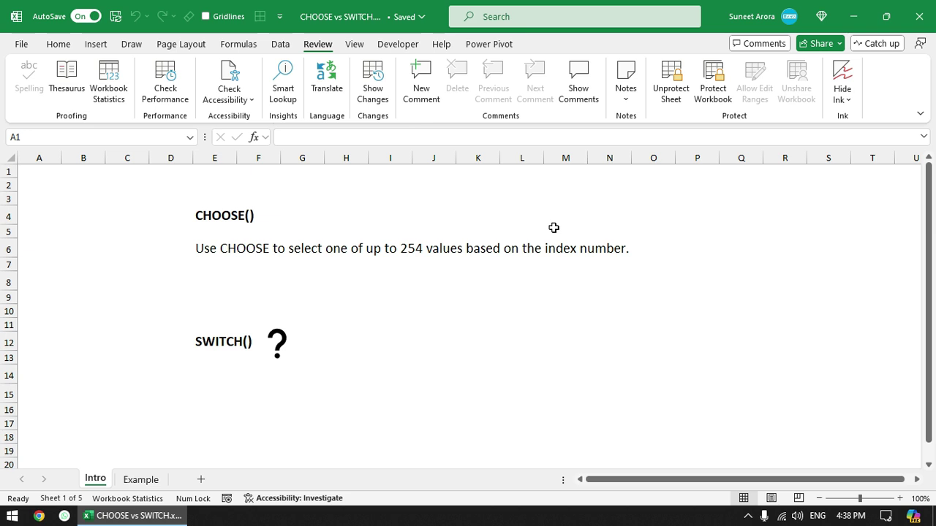
pyautogui.click(136, 485)
pyautogui.moveTo(99, 188); pyautogui.dragTo(110, 390)
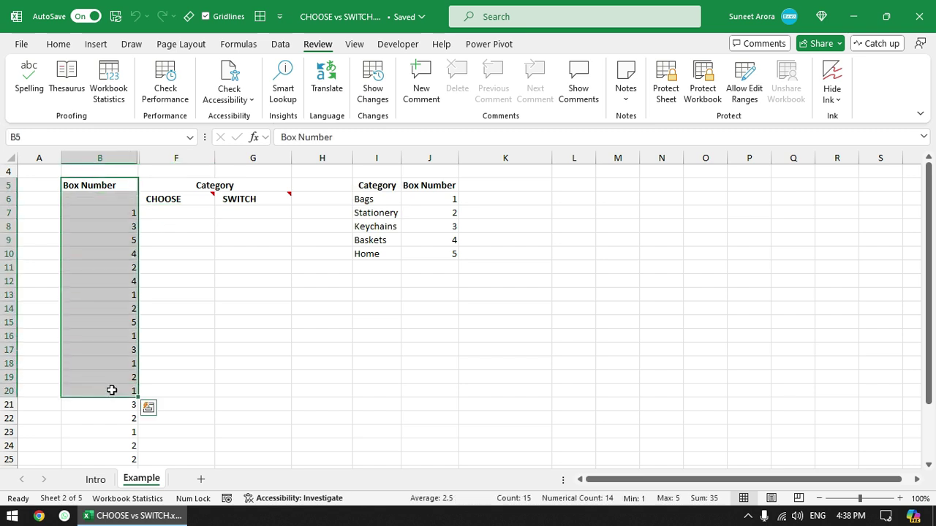
pyautogui.click(104, 216)
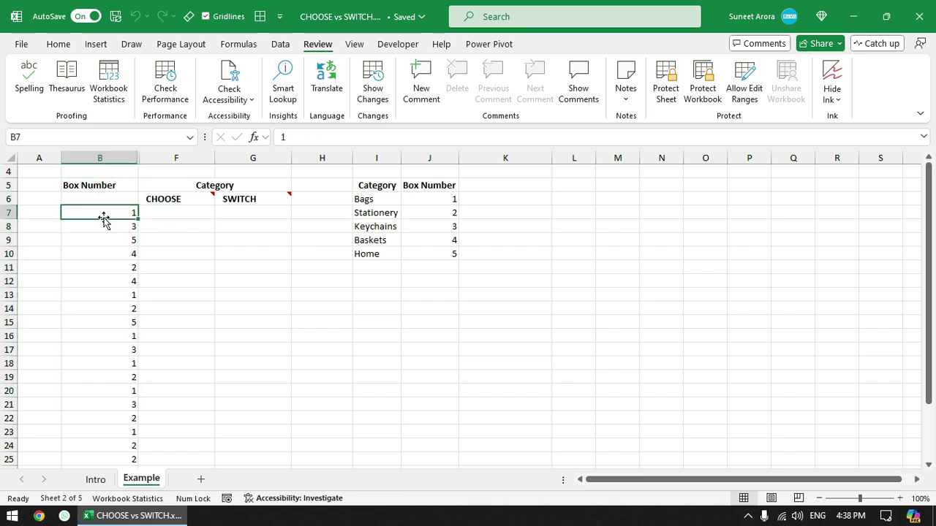
pyautogui.click(190, 186)
pyautogui.moveTo(191, 185); pyautogui.dragTo(194, 424)
pyautogui.moveTo(184, 213); pyautogui.dragTo(188, 382)
pyautogui.click(373, 196)
pyautogui.moveTo(373, 196); pyautogui.dragTo(445, 263)
pyautogui.moveTo(238, 213); pyautogui.dragTo(242, 402)
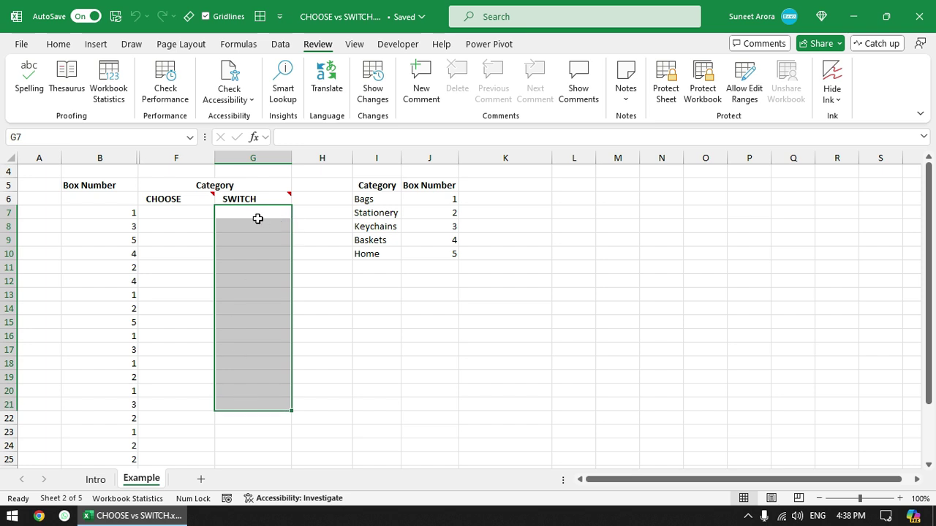
pyautogui.moveTo(110, 217); pyautogui.dragTo(113, 373)
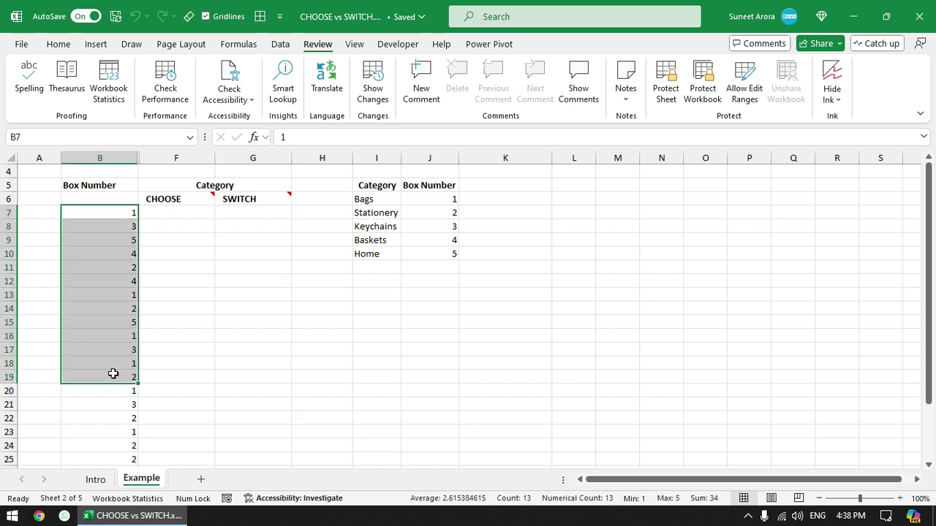
pyautogui.click(100, 213)
# Start a CHOOSE formula in F7 that uses the box number in B7 as its index number
pyautogui.click(168, 214)
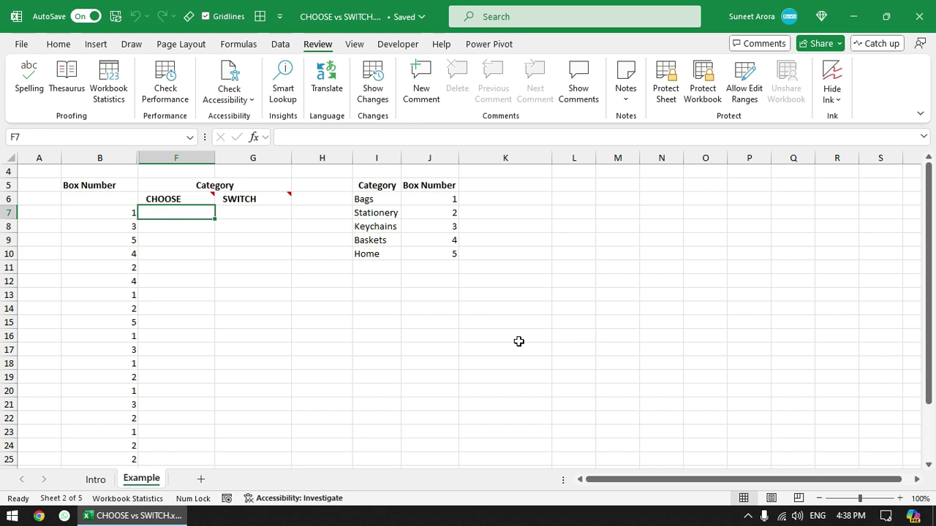
pyautogui.write('=choo')
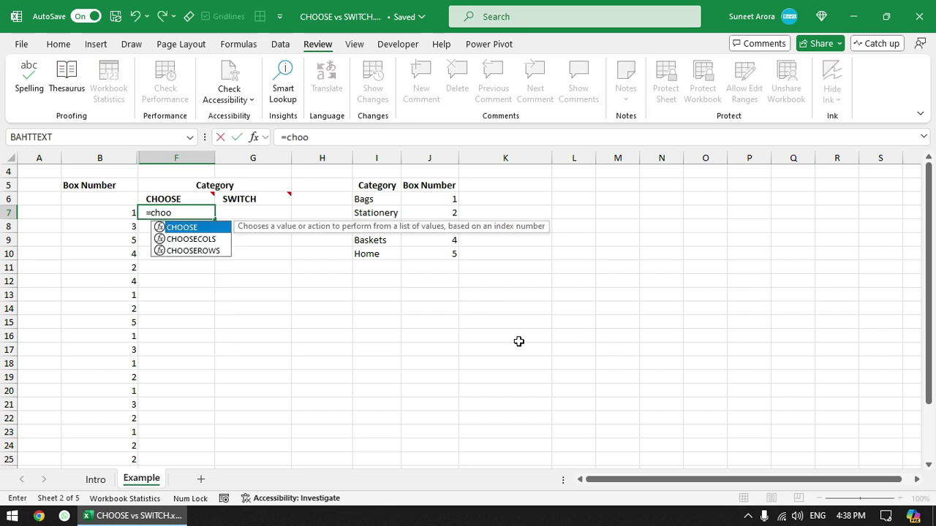
pyautogui.press('Tab')
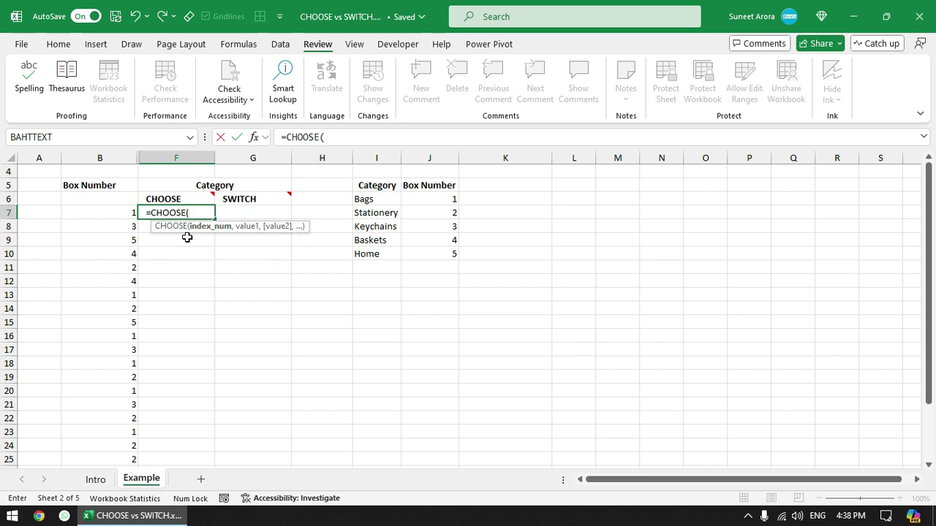
pyautogui.click(107, 213)
pyautogui.write(',')
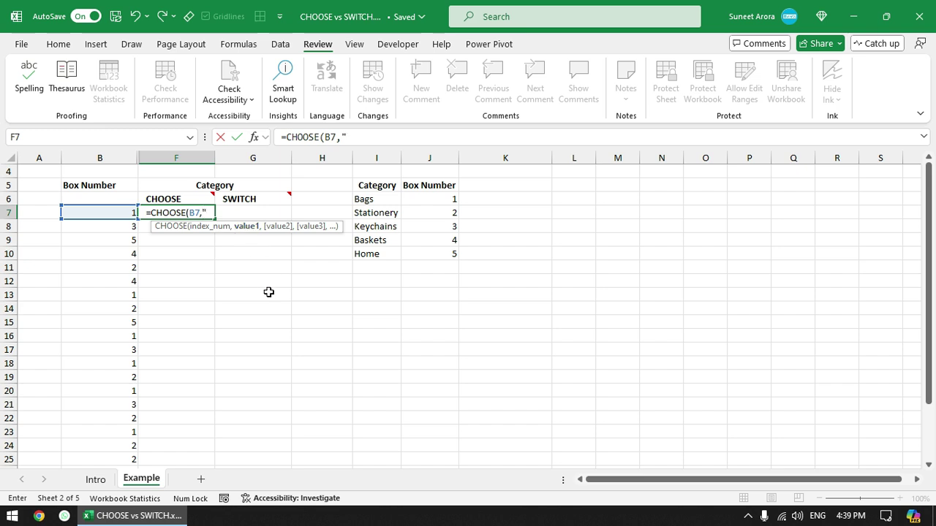
pyautogui.write('Bage')
pyautogui.write('s"')
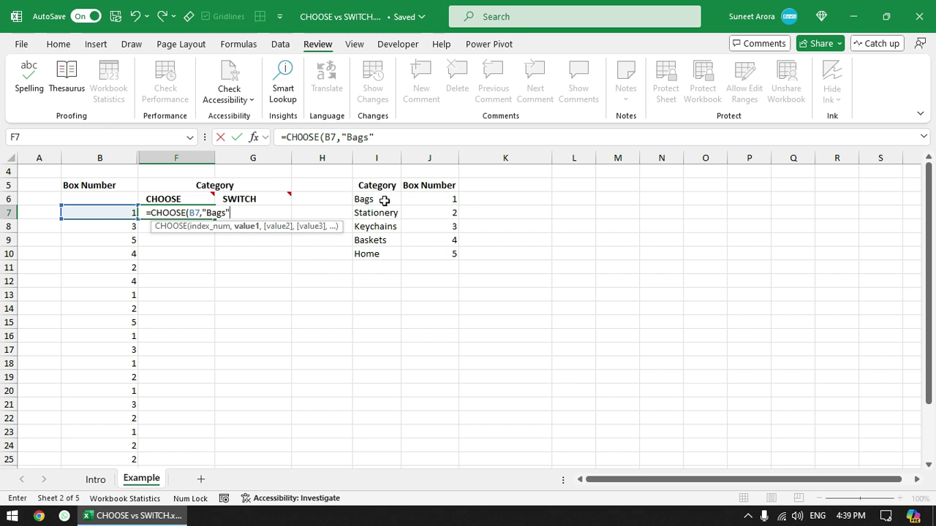
pyautogui.press('BackSpace')
pyautogui.press('BackSpace')
pyautogui.press('BackSpace')
pyautogui.press('BackSpace')
pyautogui.press('BackSpace')
pyautogui.press('BackSpace')
pyautogui.click(384, 201)
pyautogui.press('F4')
pyautogui.moveTo(202, 213); pyautogui.dragTo(223, 213)
pyautogui.click(221, 213)
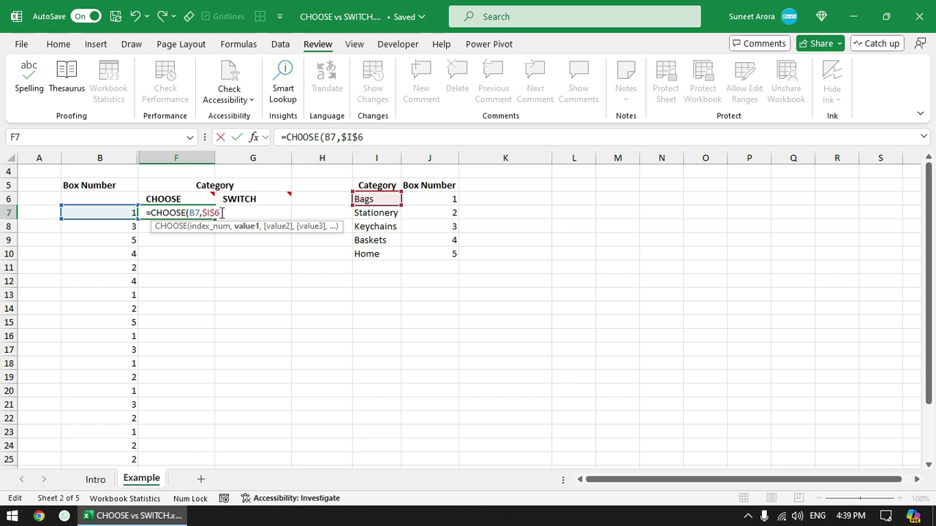
pyautogui.press('BackSpace')
pyautogui.press('BackSpace')
pyautogui.press('BackSpace')
pyautogui.press('BackSpace')
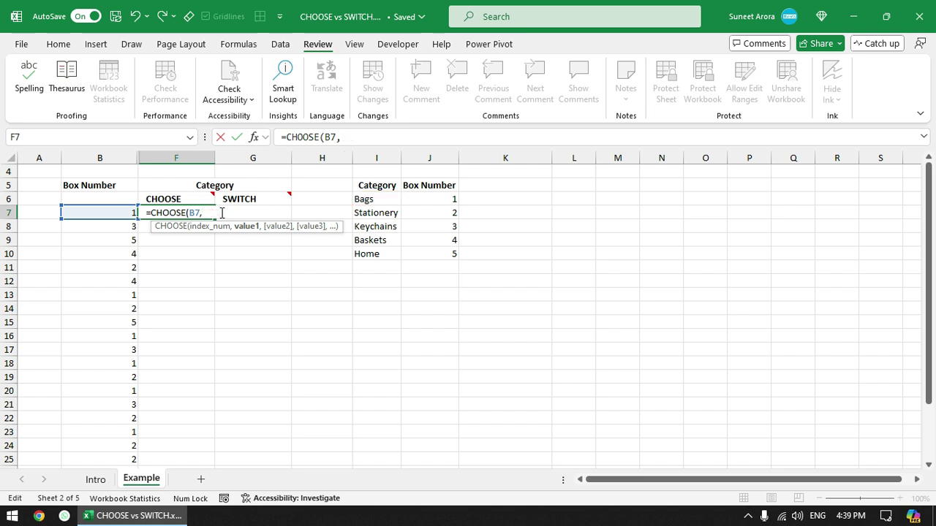
# Complete the CHOOSE formula with "Bags", "Stationery", "Keychains", "Baskets" and "Home" as its values, and fill it down the column
pyautogui.write('"Bags",')
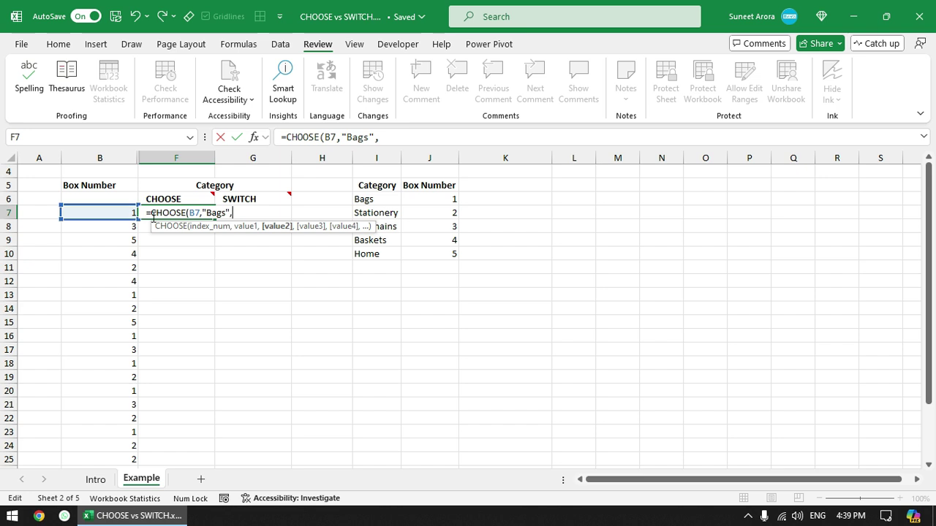
pyautogui.write('"Stationery","')
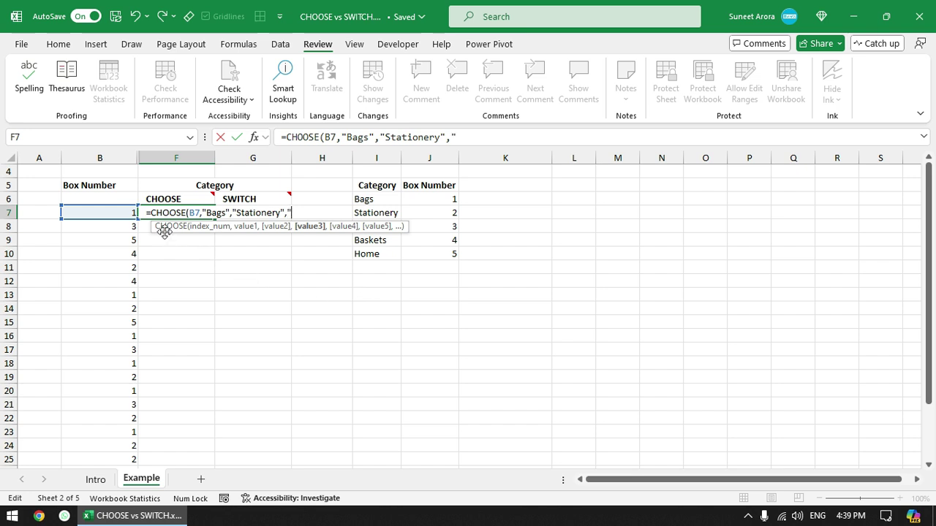
pyautogui.moveTo(162, 204); pyautogui.dragTo(159, 173)
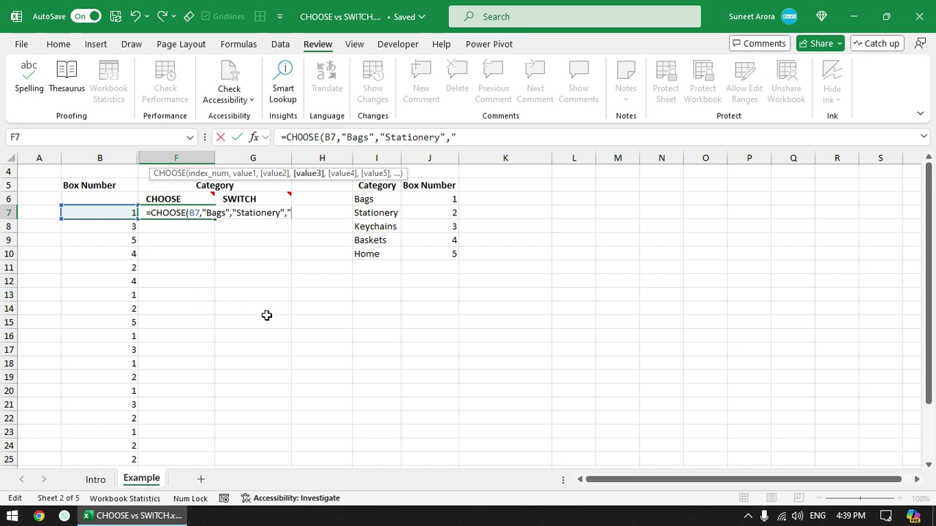
pyautogui.write('Keychains","Baskets","H')
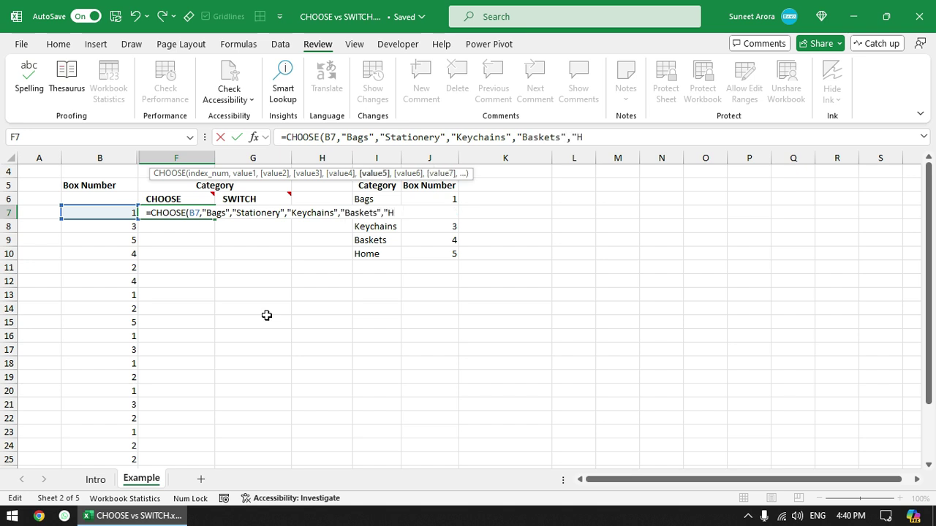
pyautogui.write('ome")')
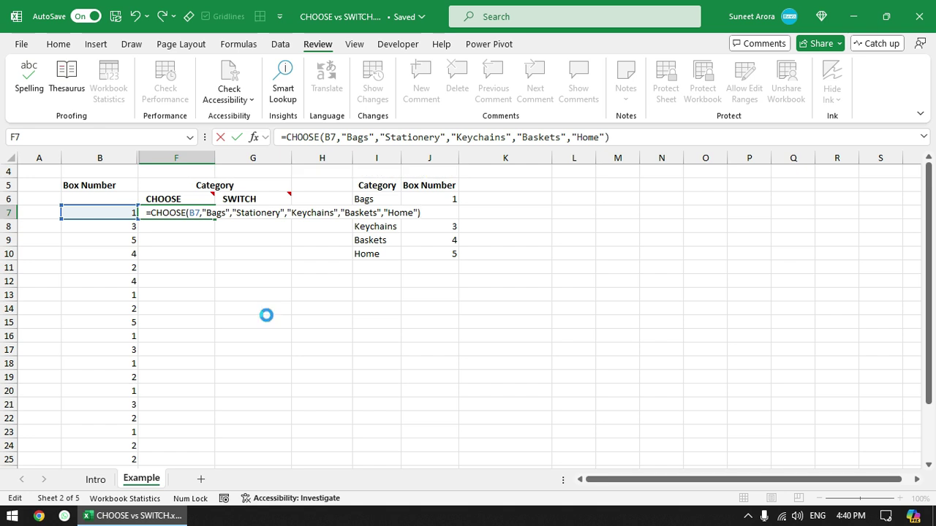
pyautogui.press('Return')
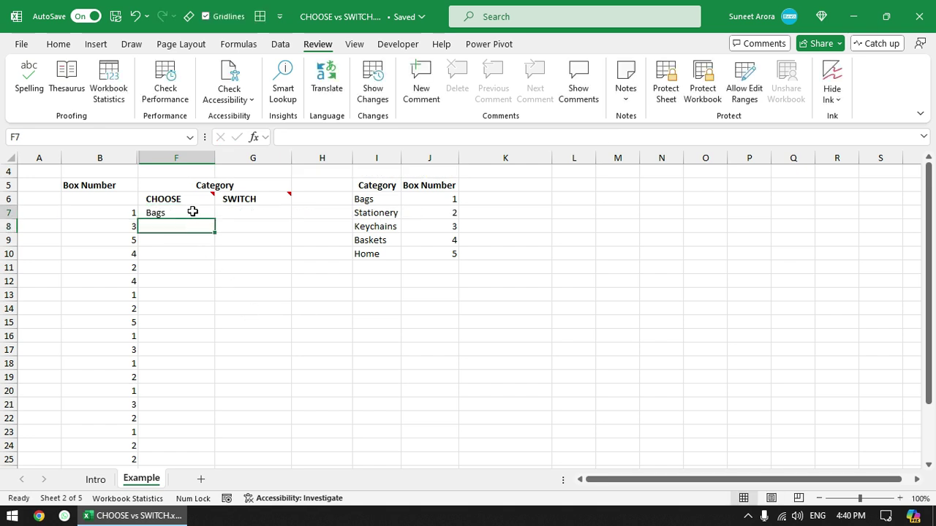
pyautogui.click(193, 212)
pyautogui.doubleClick(214, 218)
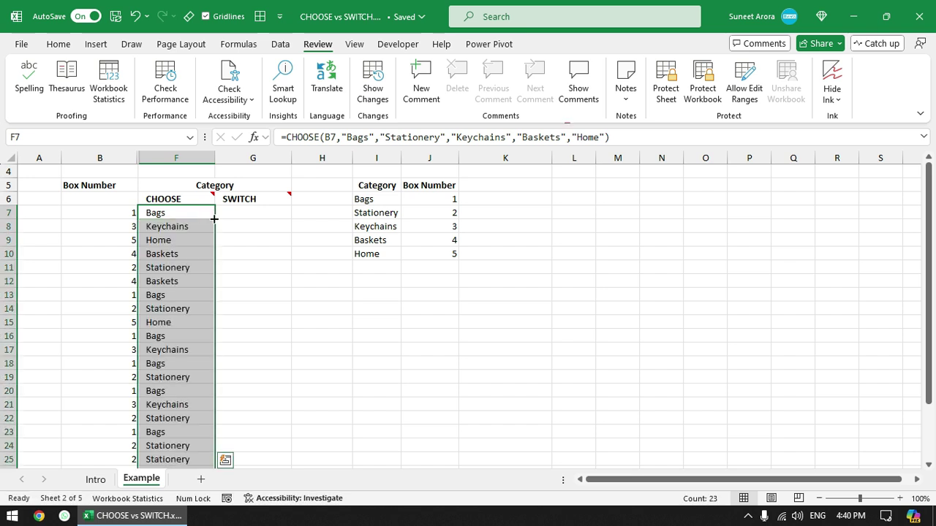
# Compare the CHOOSE results for boxes 2 and 5 with the lookup table, and reveal the SWITCH description on the Intro sheet
pyautogui.click(156, 267)
pyautogui.moveTo(108, 267); pyautogui.dragTo(159, 267)
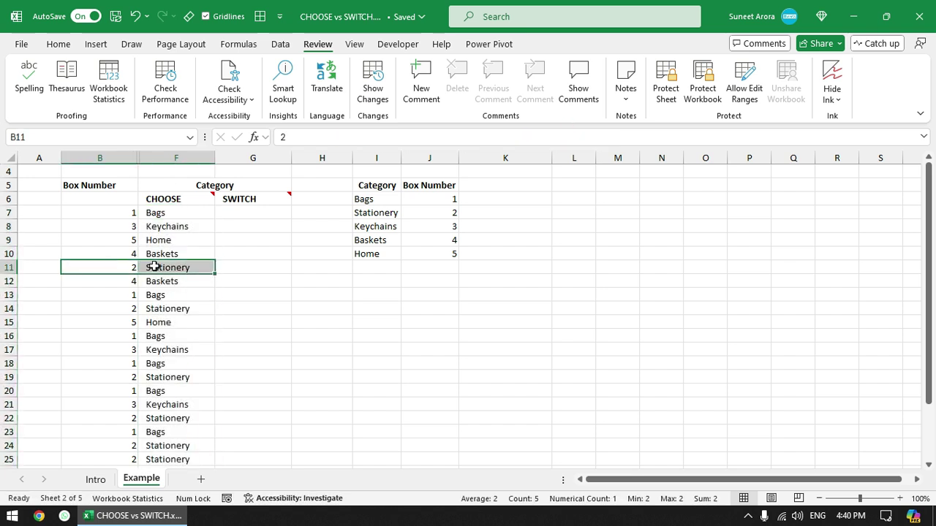
pyautogui.moveTo(366, 213); pyautogui.dragTo(436, 210)
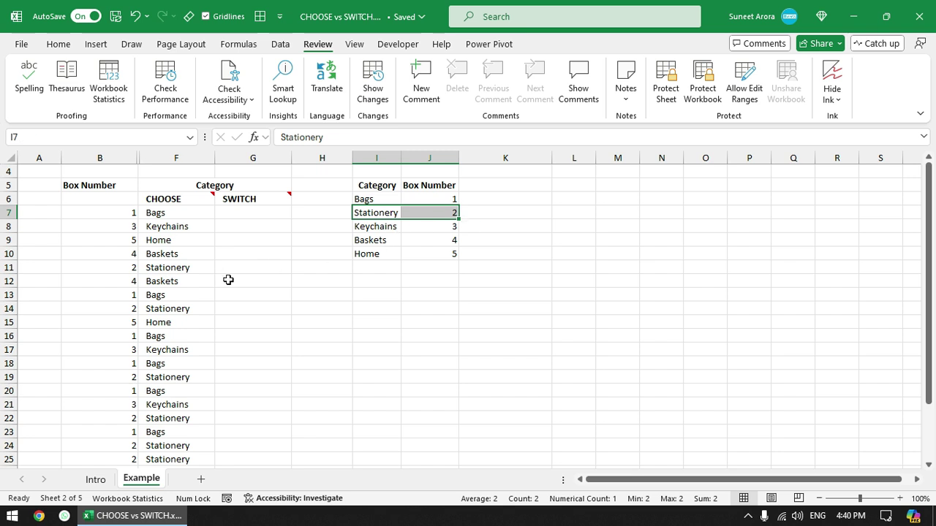
pyautogui.moveTo(116, 320); pyautogui.dragTo(153, 320)
pyautogui.moveTo(376, 252); pyautogui.dragTo(432, 252)
pyautogui.click(185, 212)
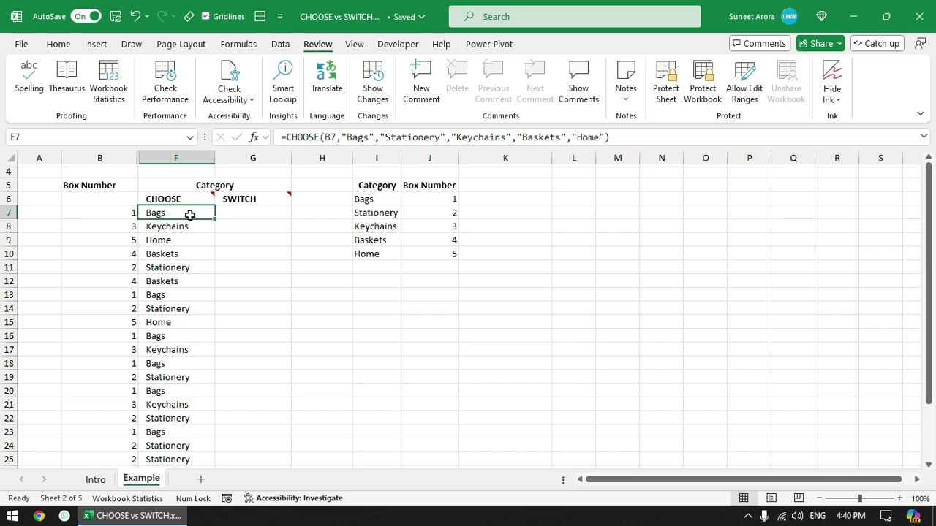
pyautogui.click(97, 479)
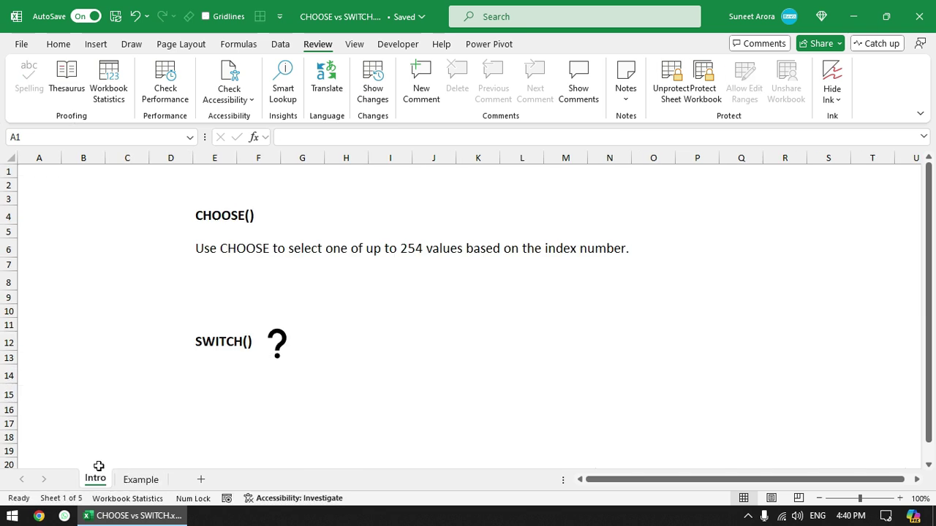
pyautogui.click(279, 342)
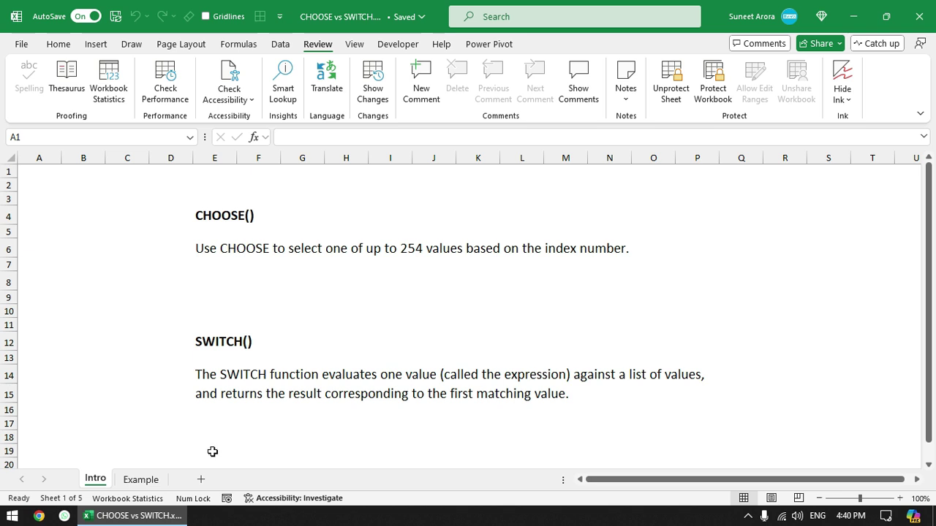
# On the Example sheet, start a SWITCH formula in G7 that evaluates B7 and returns "Bags" for value 1
pyautogui.click(142, 480)
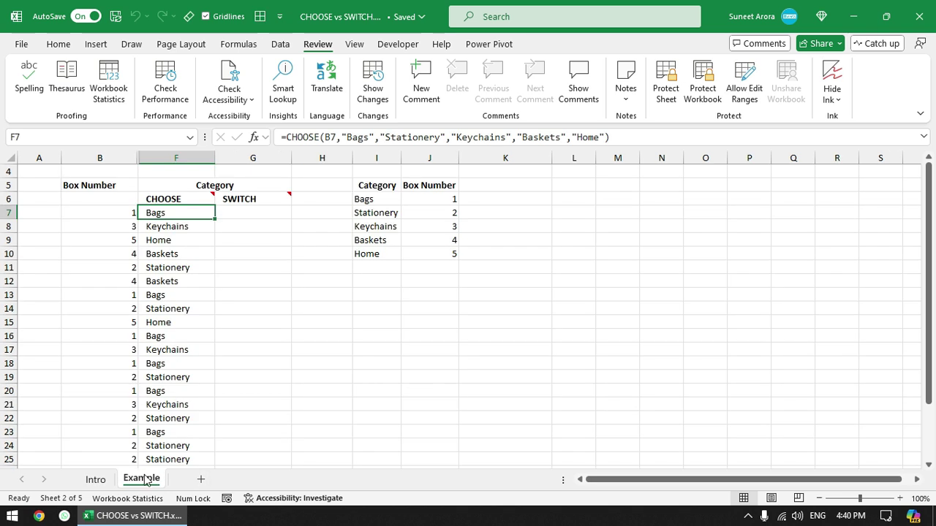
pyautogui.click(248, 211)
pyautogui.write('=sw')
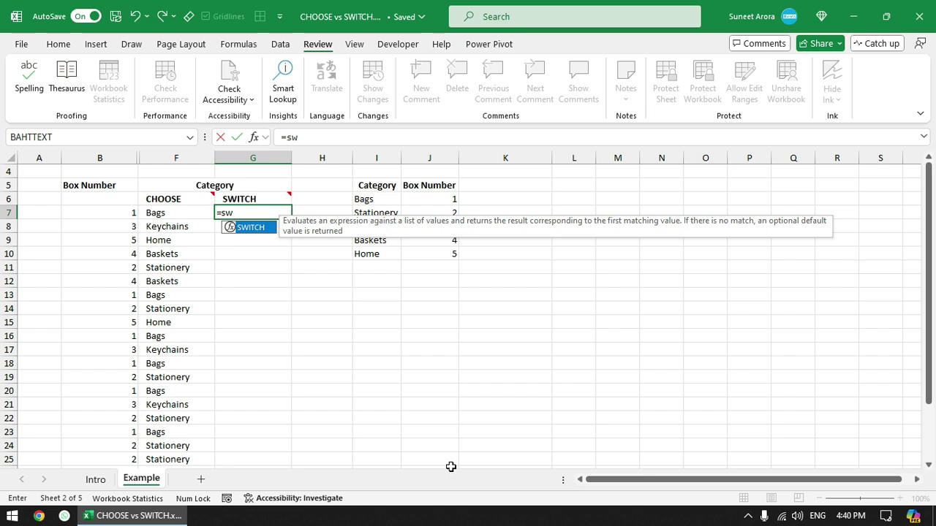
pyautogui.press('Tab')
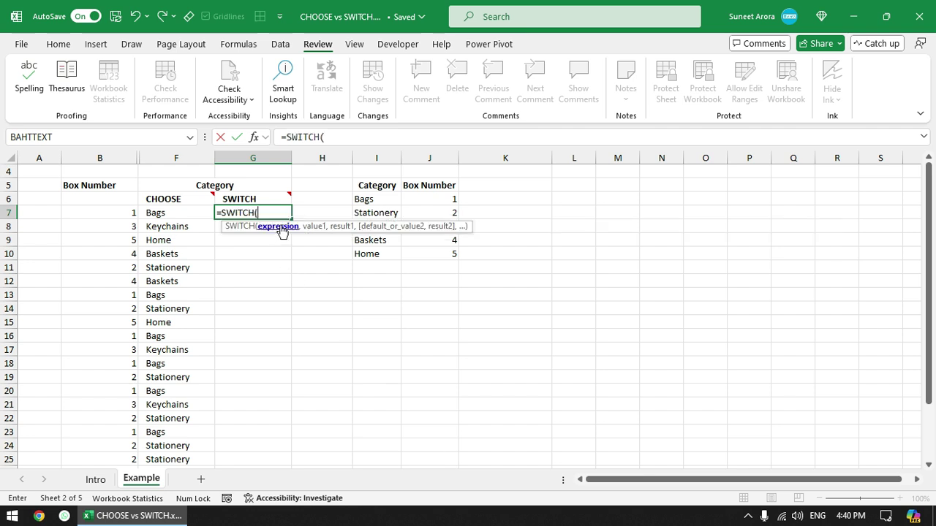
pyautogui.click(103, 212)
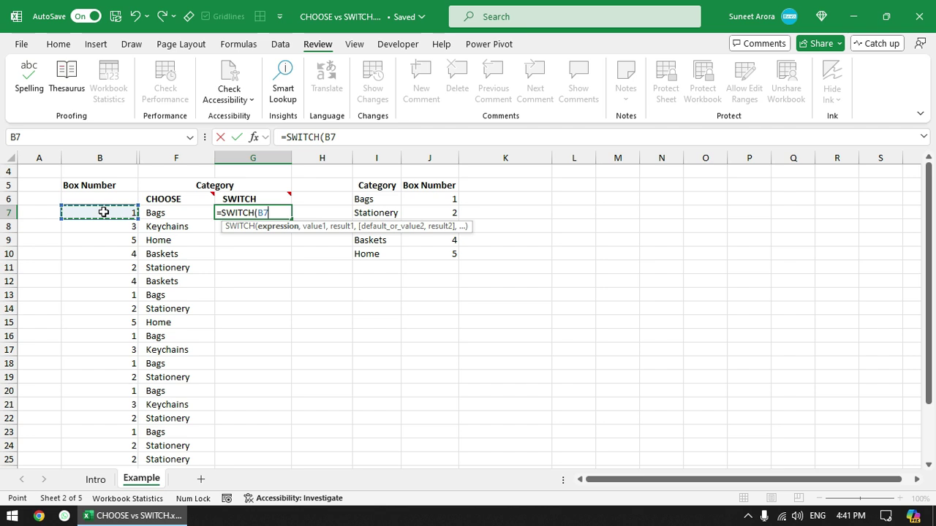
pyautogui.write(',')
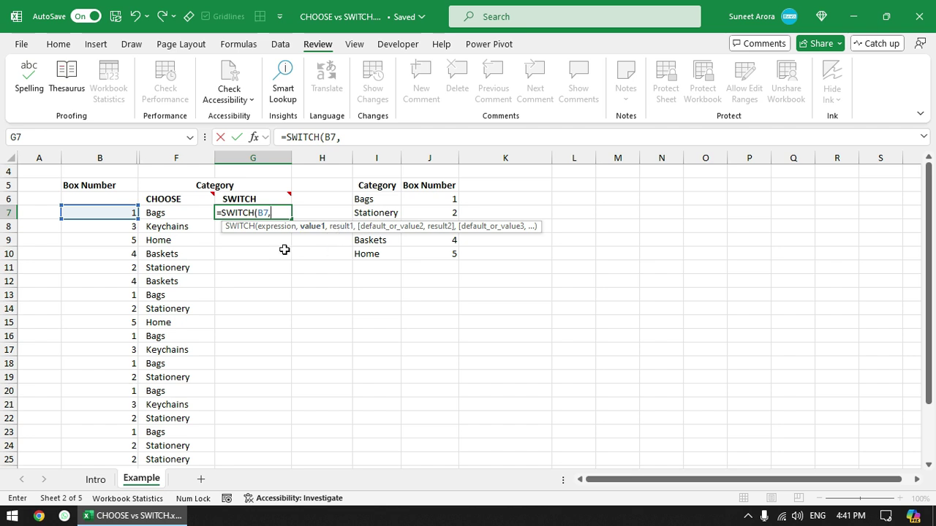
pyautogui.write('1,')
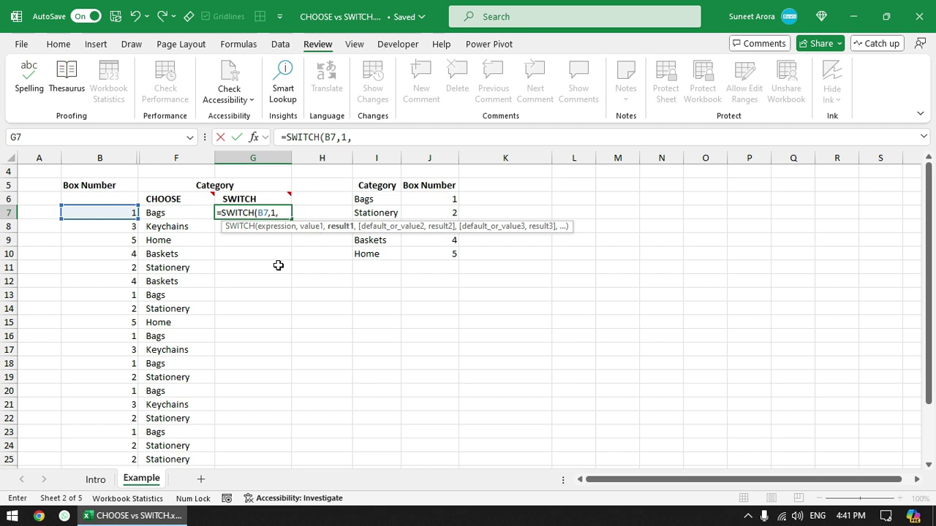
pyautogui.write('"Bags')
pyautogui.click(312, 226)
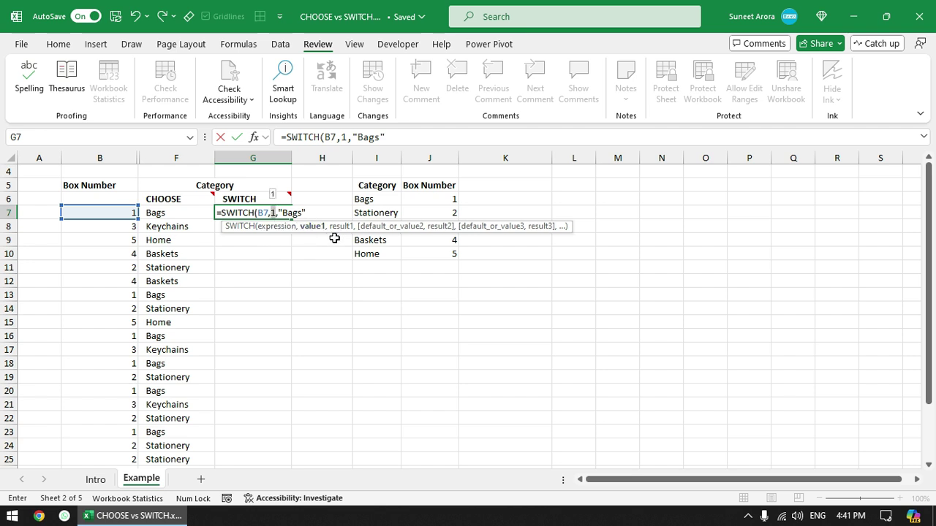
pyautogui.click(340, 227)
pyautogui.click(317, 215)
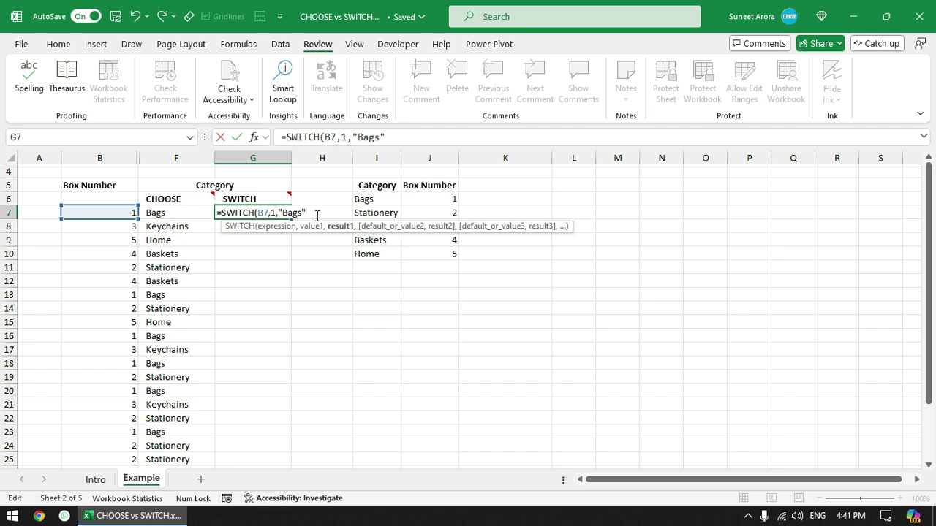
# Add value 2 with the result "Stationery" to the SWITCH formula in G7
pyautogui.write(',2')
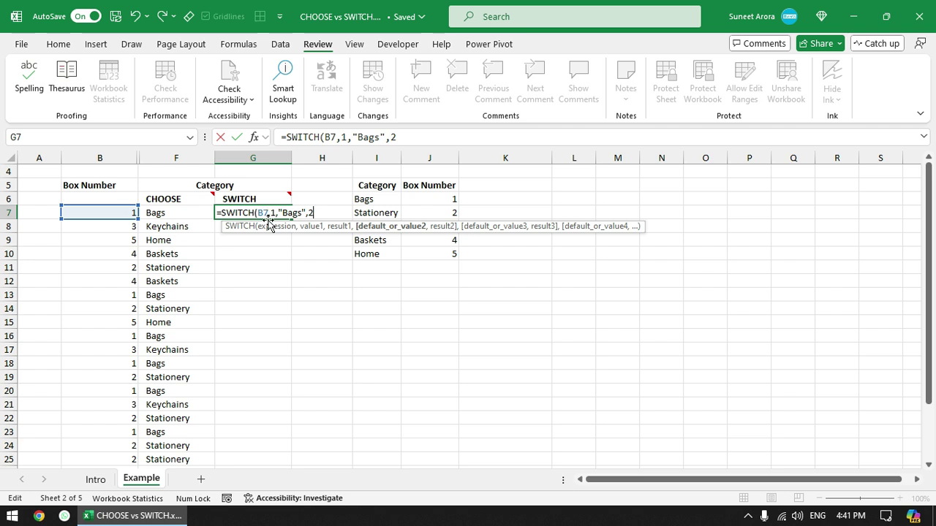
pyautogui.write(',')
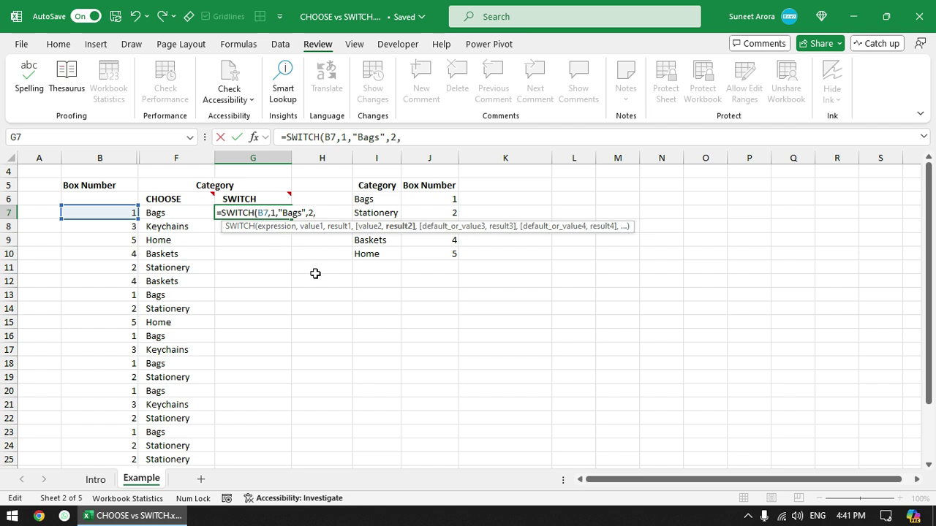
pyautogui.write('"Stationery')
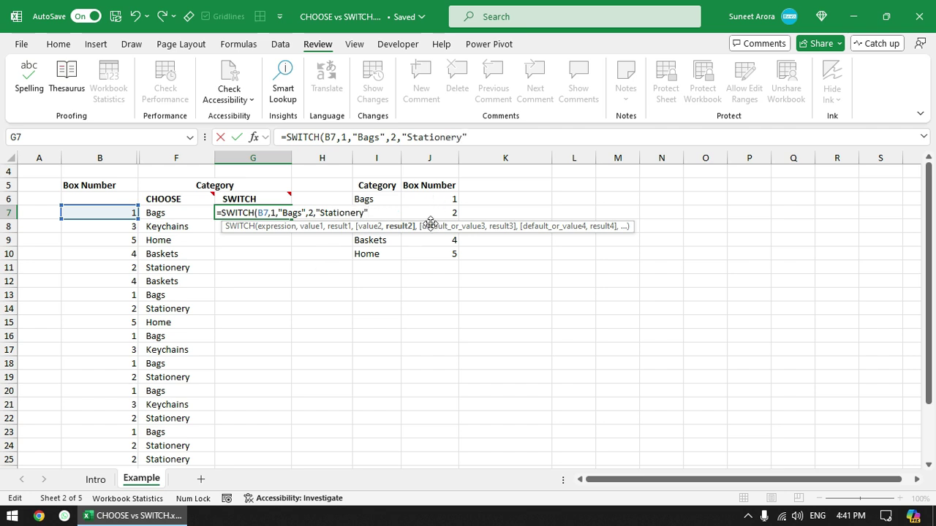
pyautogui.click(275, 213)
pyautogui.click(307, 213)
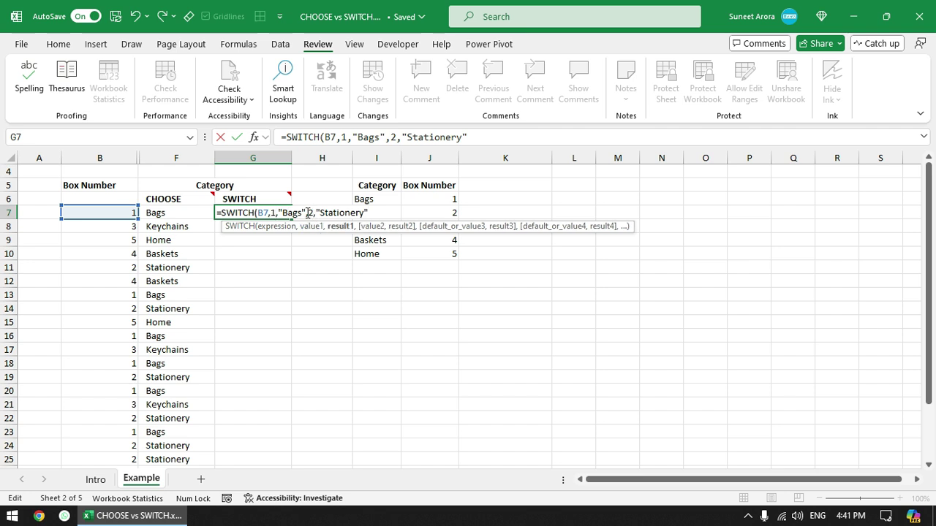
pyautogui.click(341, 212)
pyautogui.click(383, 212)
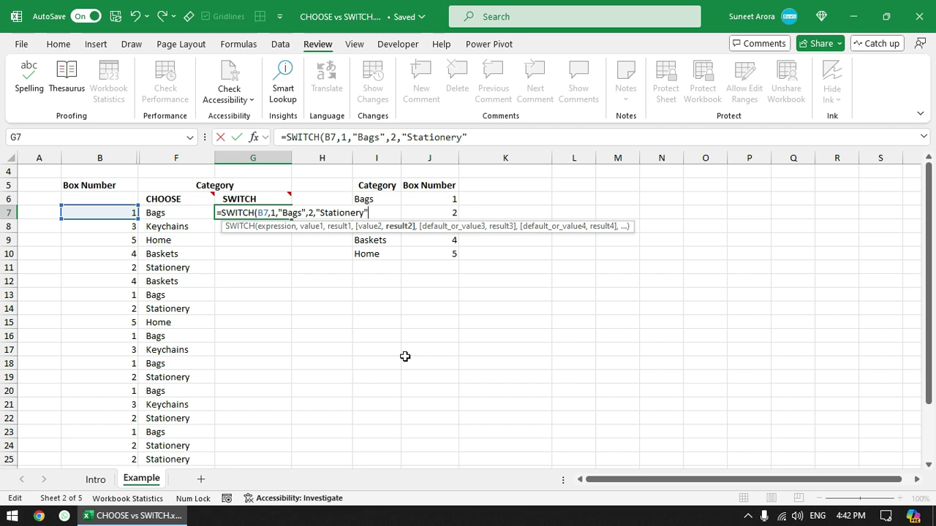
# Complete the SWITCH formula with 3 as "Keychains", 4 as "Baskets" and 5 as "Home", and fill it down the column
pyautogui.write(',3,')
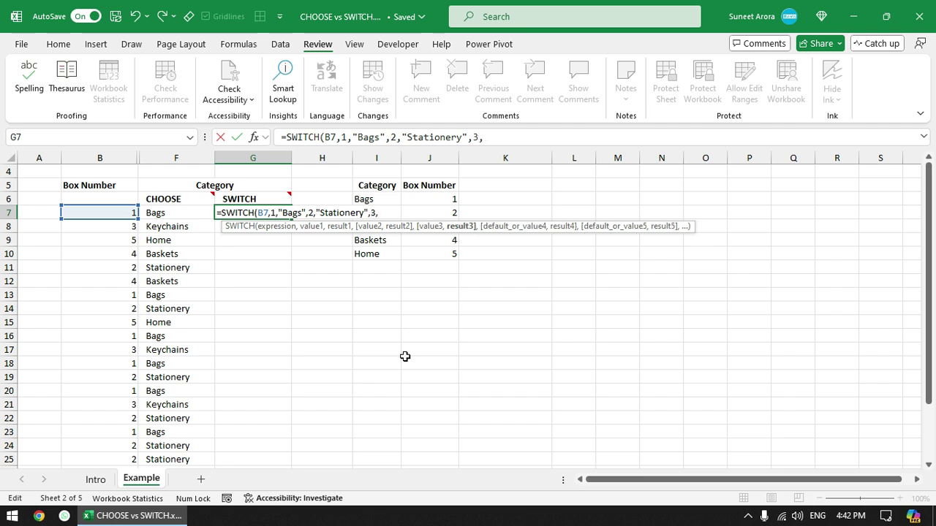
pyautogui.write('"')
pyautogui.moveTo(224, 227); pyautogui.dragTo(223, 178)
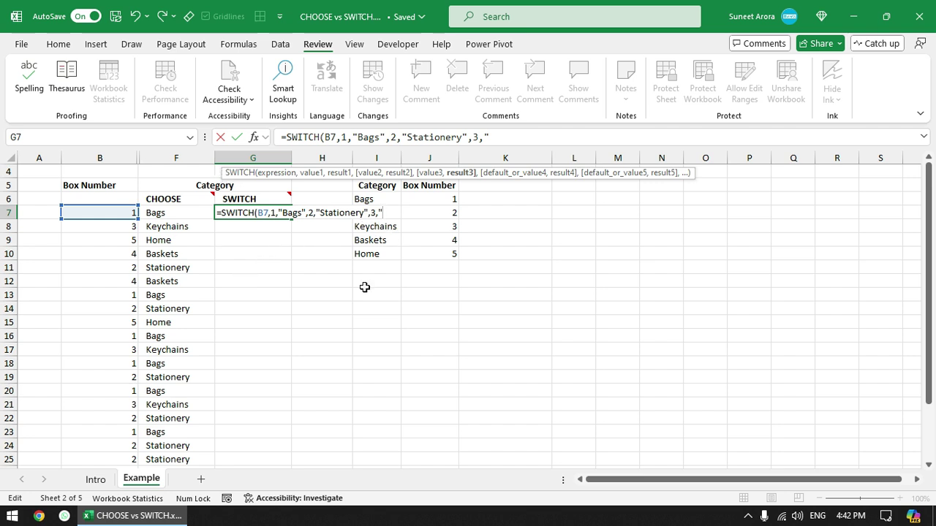
pyautogui.write('Keychains"')
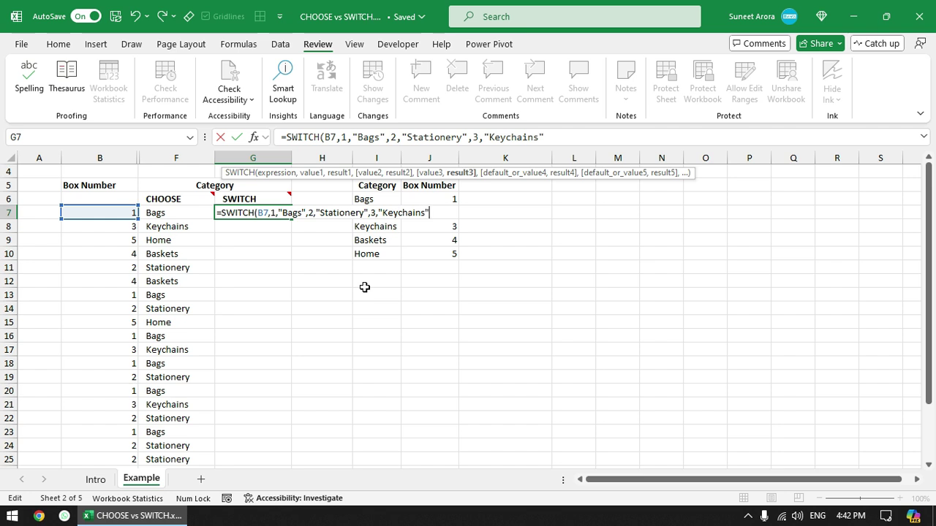
pyautogui.write(',4,"Basket')
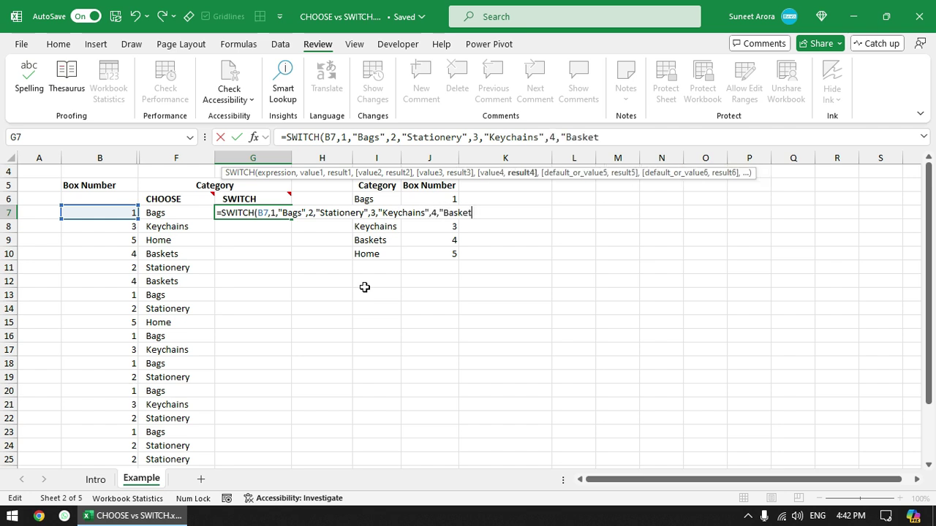
pyautogui.write('s",5,"Home')
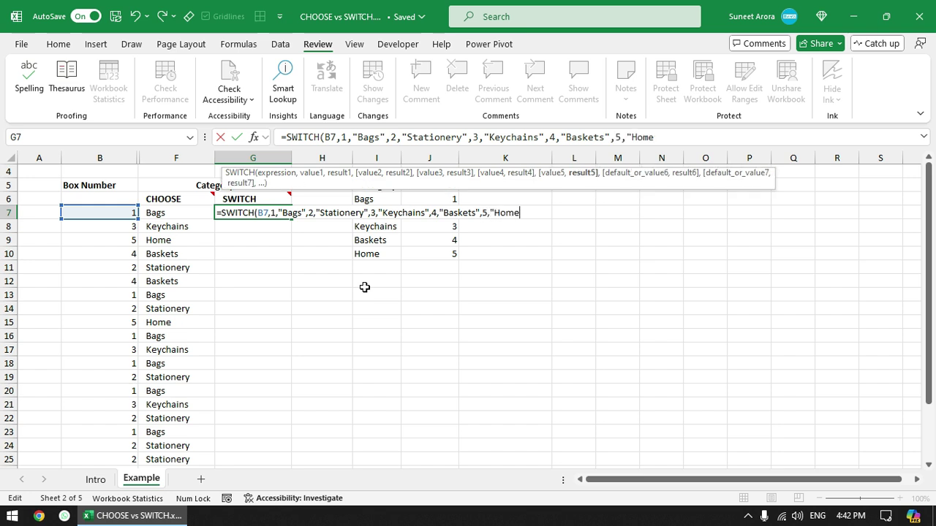
pyautogui.write('")')
pyautogui.press('Return')
pyautogui.press('Up')
pyautogui.doubleClick(291, 218)
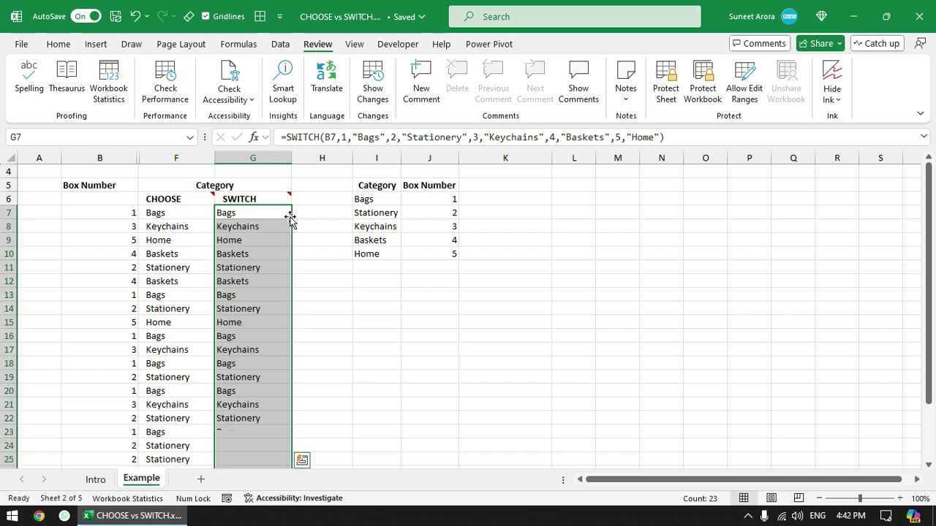
# Compare the CHOOSE and SWITCH results down both columns and examine how the formulas in F7 and G7 differ
pyautogui.click(195, 236)
pyautogui.click(189, 279)
pyautogui.click(193, 310)
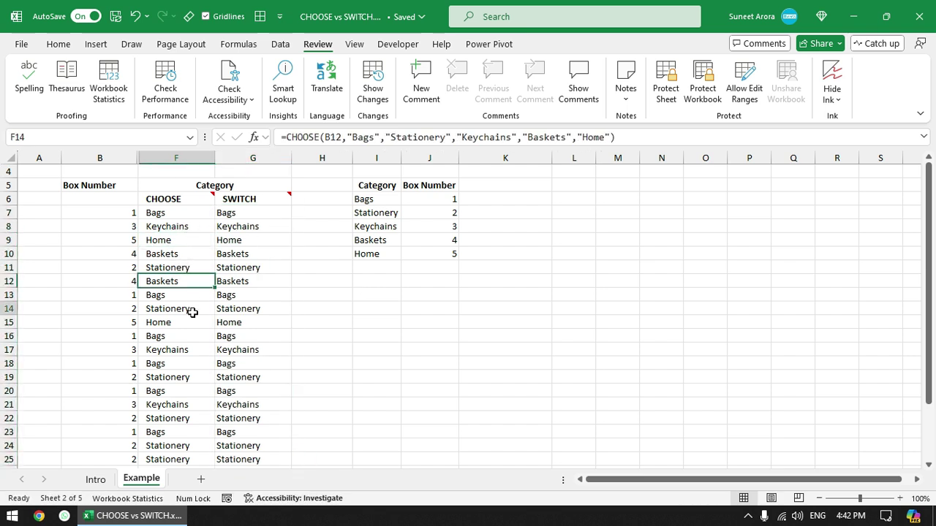
pyautogui.click(244, 322)
pyautogui.click(243, 391)
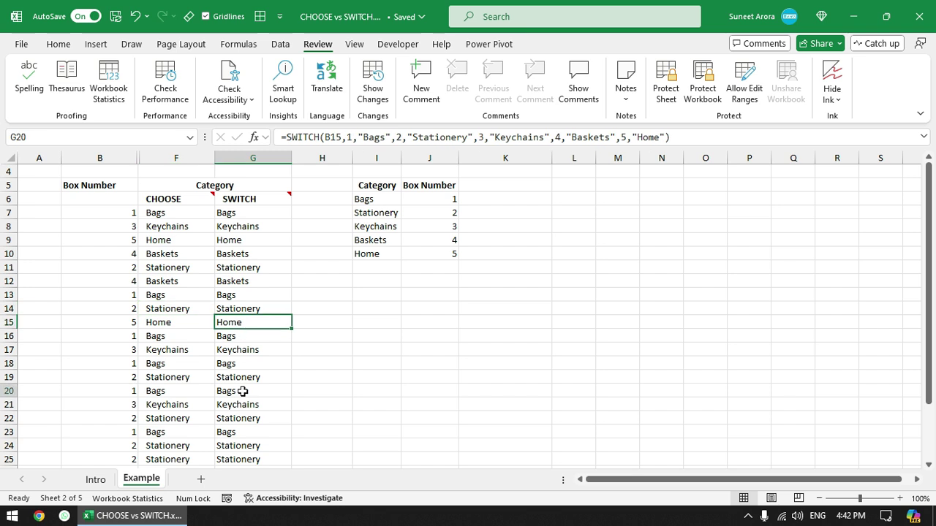
pyautogui.click(247, 213)
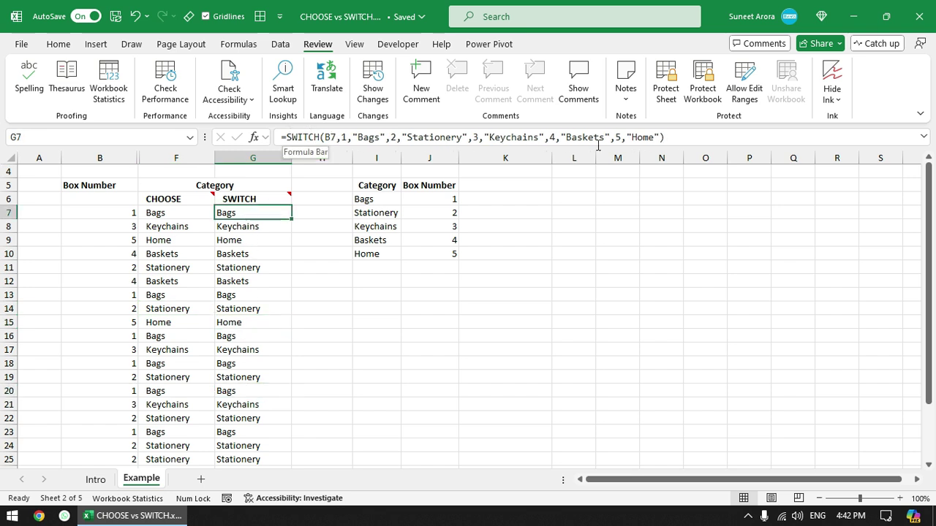
pyautogui.click(186, 210)
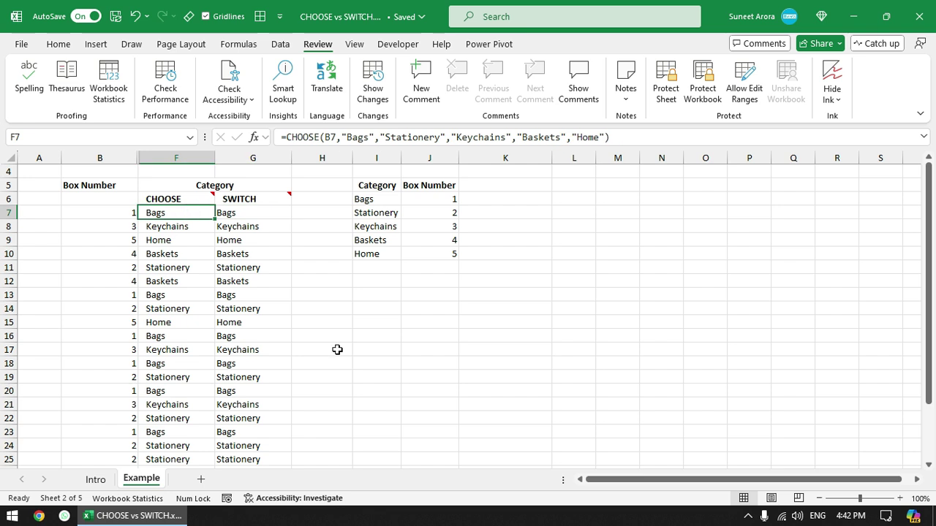
pyautogui.press('Right')
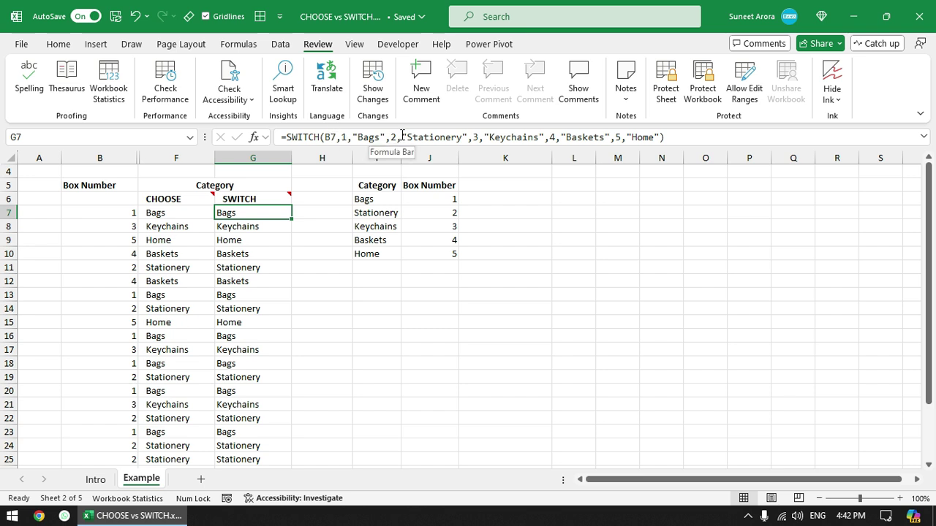
pyautogui.click(185, 213)
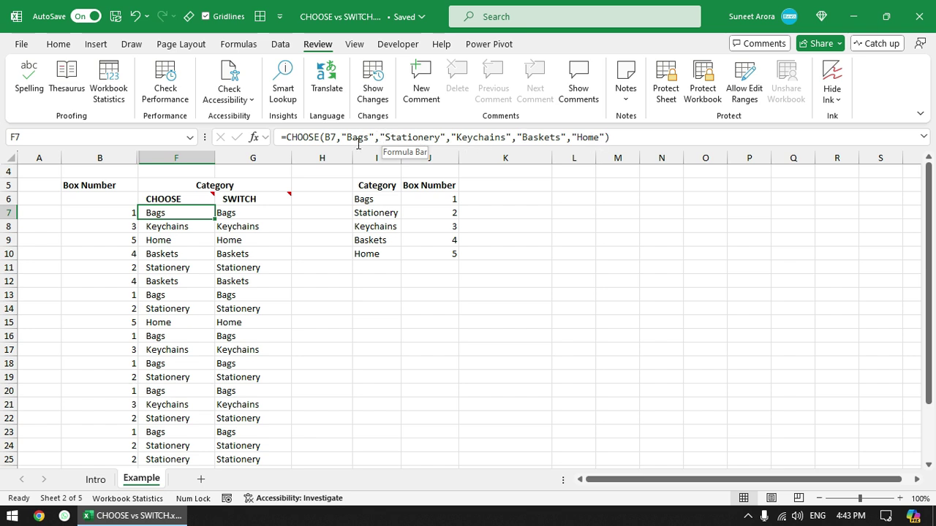
pyautogui.click(251, 212)
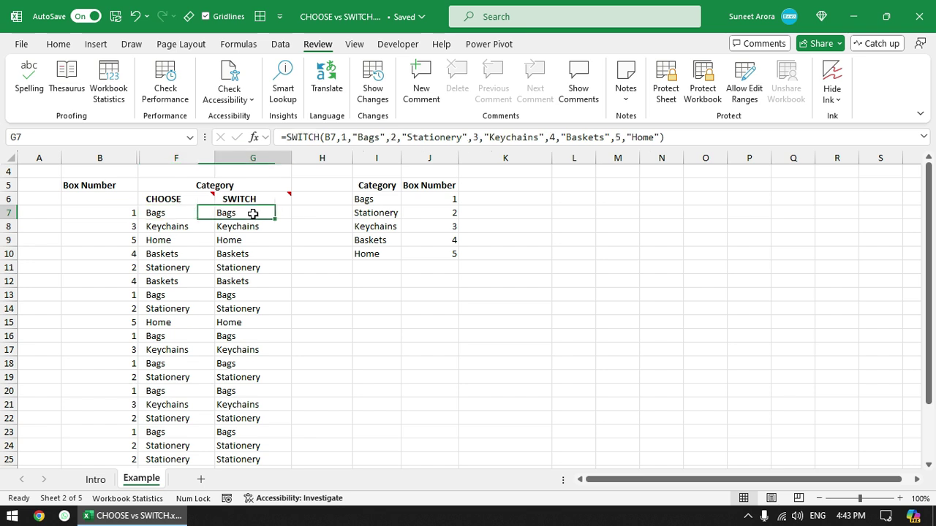
pyautogui.doubleClick(274, 213)
pyautogui.press('Escape')
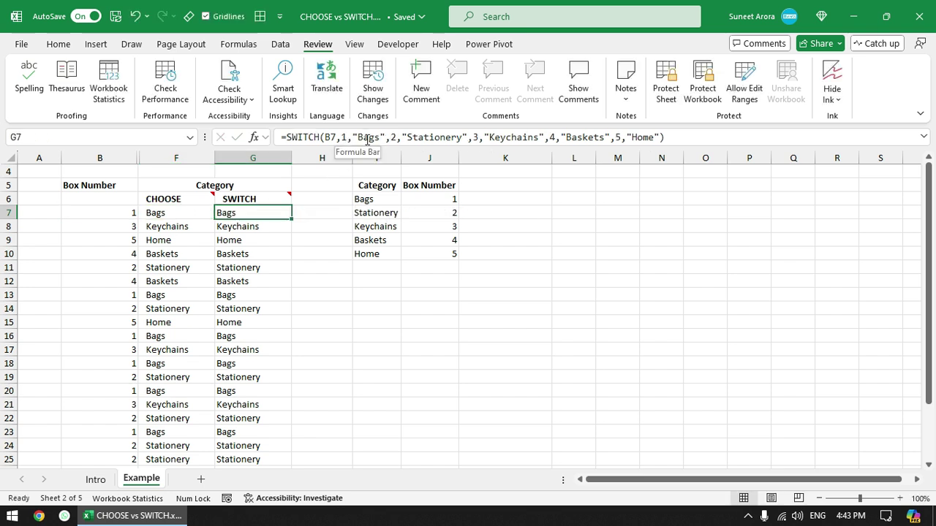
# Move the 2,"Stationery" pair ahead of 1,"Bags" in G7's SWITCH formula and fill the reordered formula down the column
pyautogui.moveTo(385, 137); pyautogui.dragTo(469, 137)
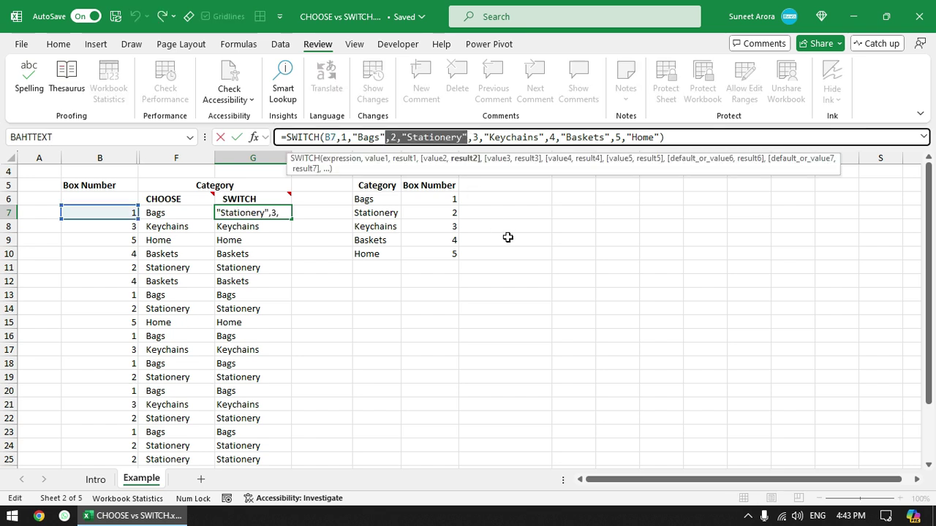
pyautogui.press('Delete')
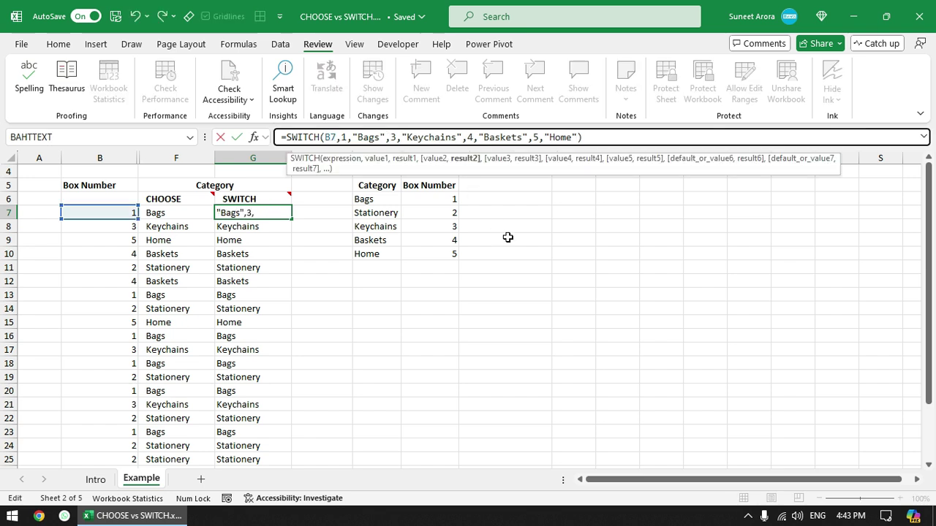
pyautogui.click(342, 136)
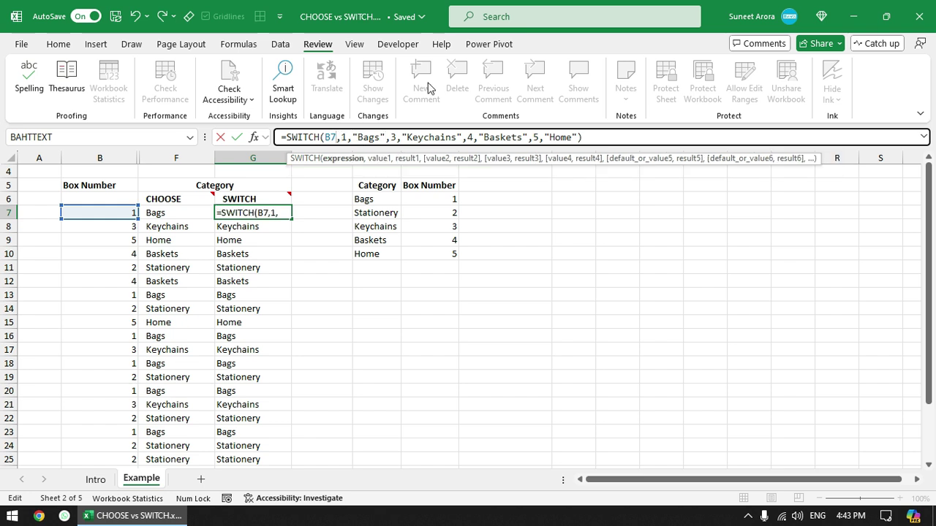
pyautogui.write('2,"Stationery",')
pyautogui.press('Return')
pyautogui.click(267, 211)
pyautogui.doubleClick(290, 217)
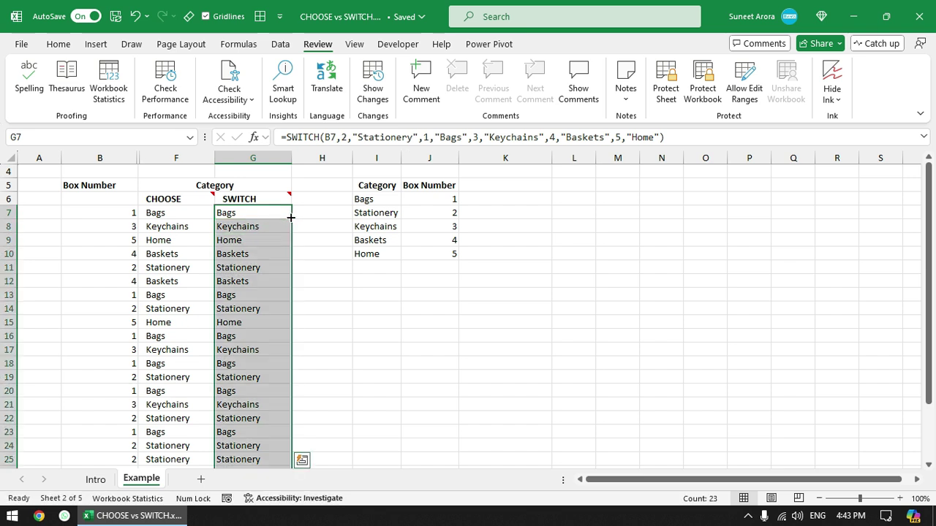
pyautogui.click(267, 278)
pyautogui.click(265, 217)
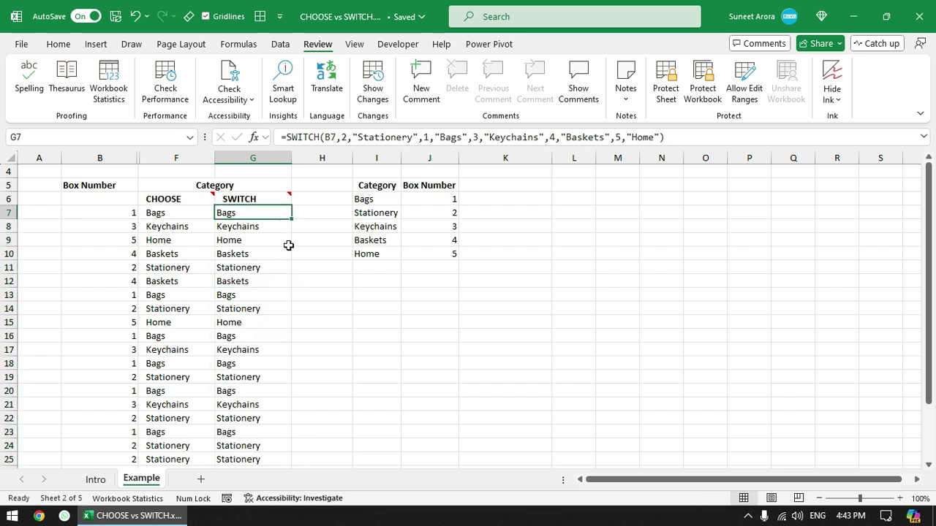
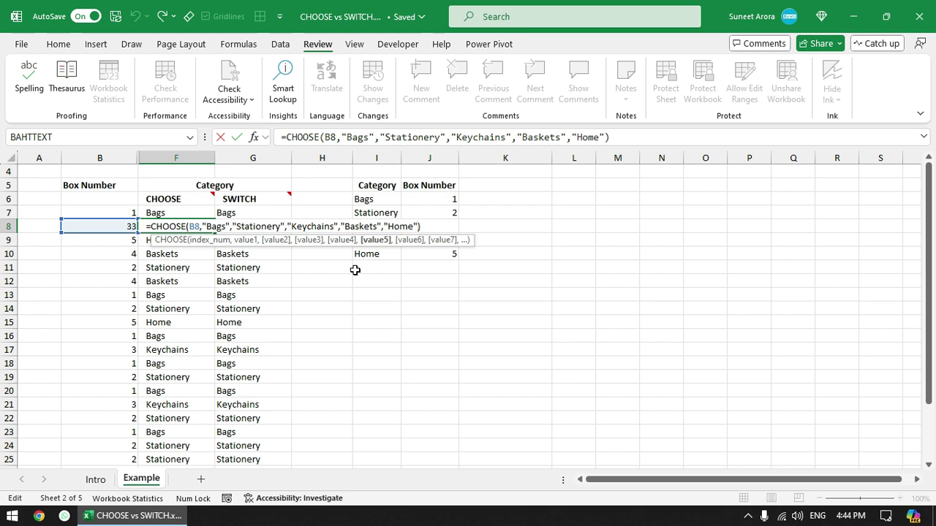
# Wrap the CHOOSE formula in F8 in IFERROR, and review its value and value_if_error arguments
pyautogui.click(152, 229)
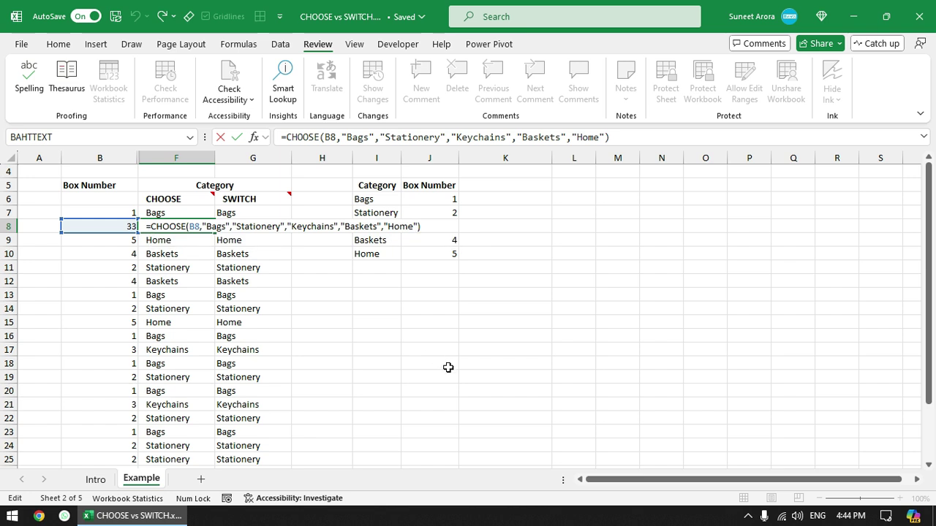
pyautogui.write('ifer')
pyautogui.press('Tab')
pyautogui.write(',"')
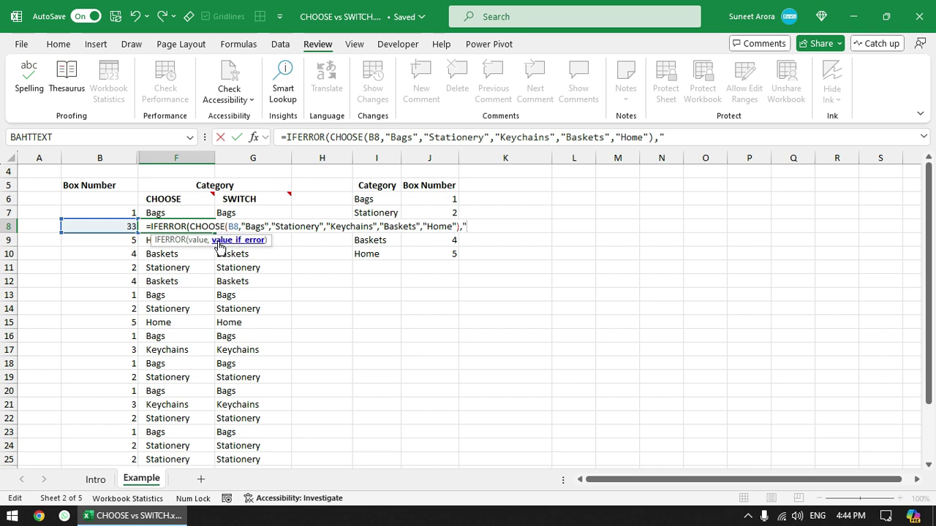
pyautogui.click(197, 240)
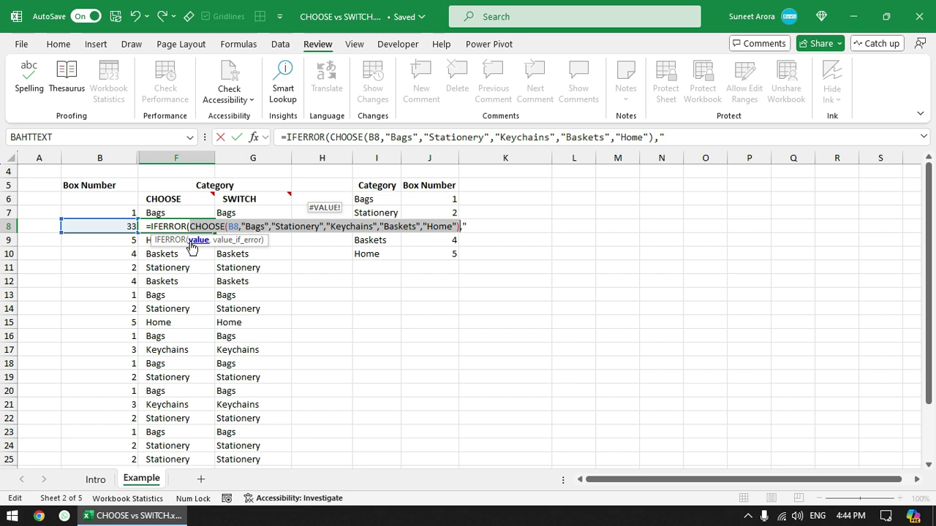
pyautogui.click(234, 240)
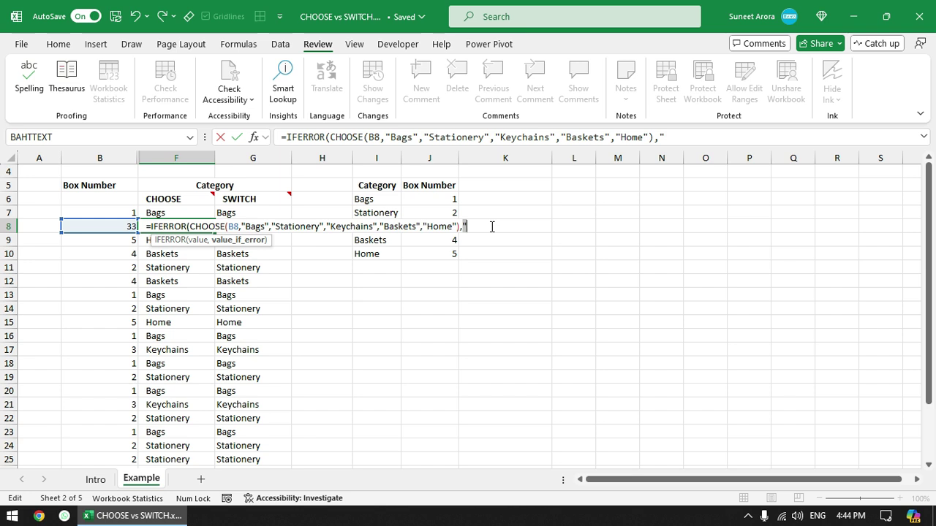
# Enter "Invlalid Box!" as the IFERROR fallback text in F8 and fill the formula down the rest of the CHOOSE column
pyautogui.write('Invlalid Box')
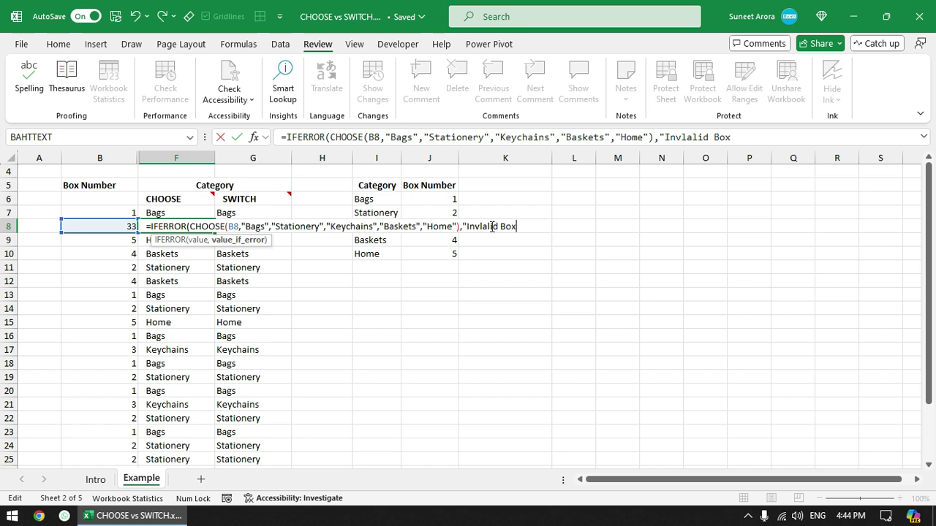
pyautogui.write('!"')
pyautogui.press('Return')
pyautogui.press('Up')
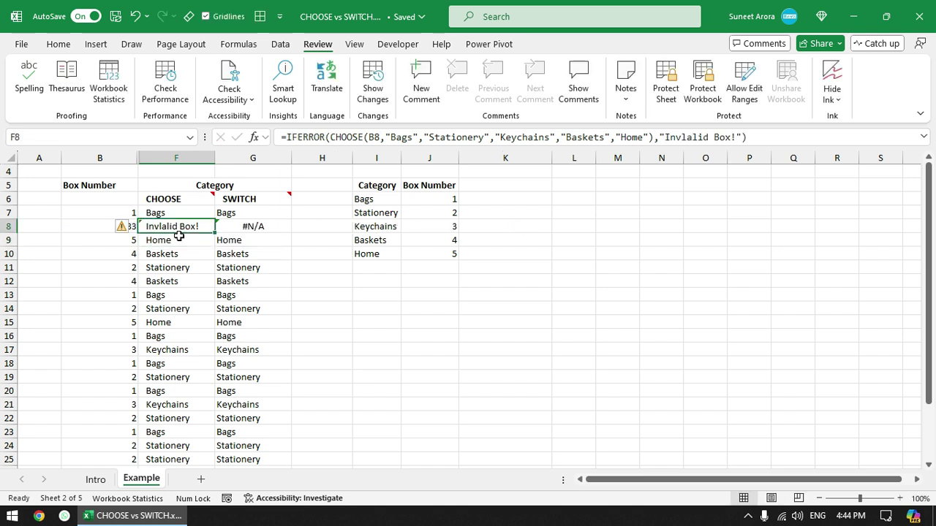
pyautogui.moveTo(210, 229)
pyautogui.mouseDown()
pyautogui.moveTo(209, 211)
pyautogui.moveTo(214, 464)
pyautogui.mouseUp()
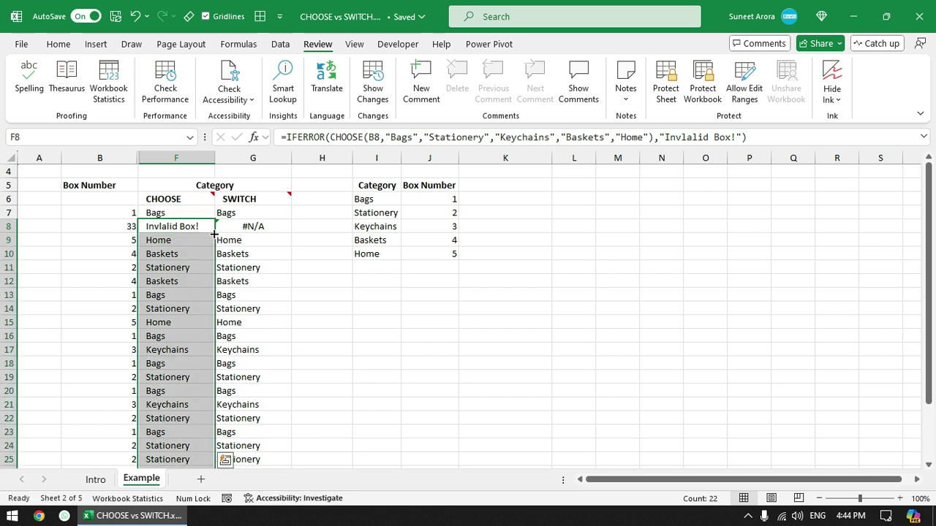
# Set the box number in B14 to 6 and check the CHOOSE formula in F14
pyautogui.click(162, 306)
pyautogui.click(109, 307)
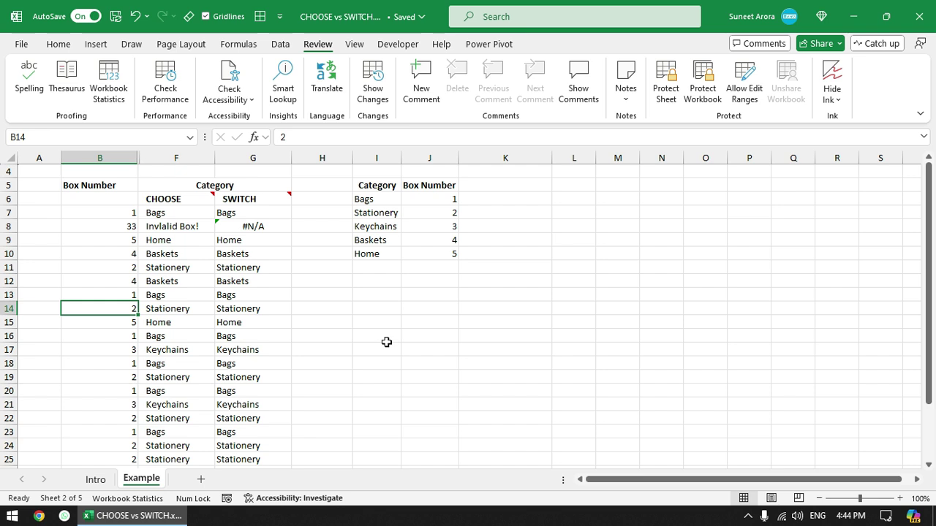
pyautogui.write('6')
pyautogui.press('Return')
pyautogui.press('Up')
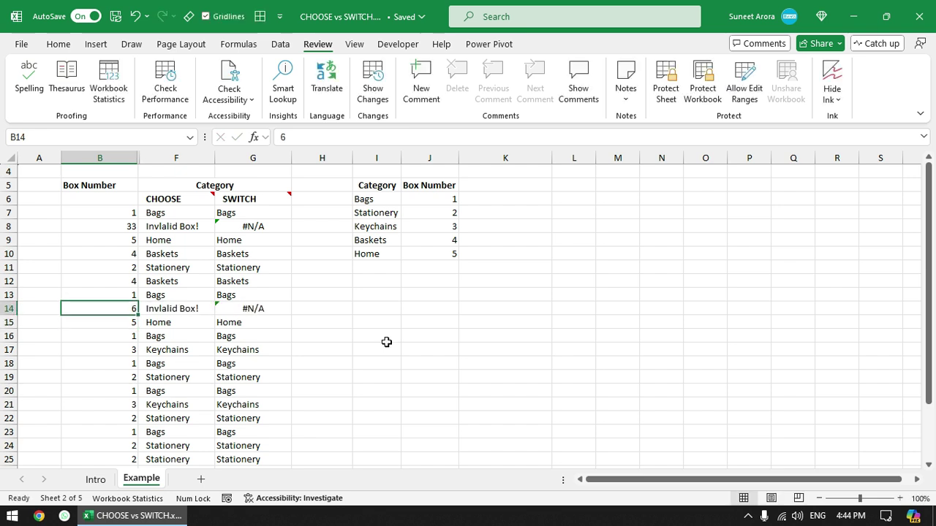
pyautogui.press('Right')
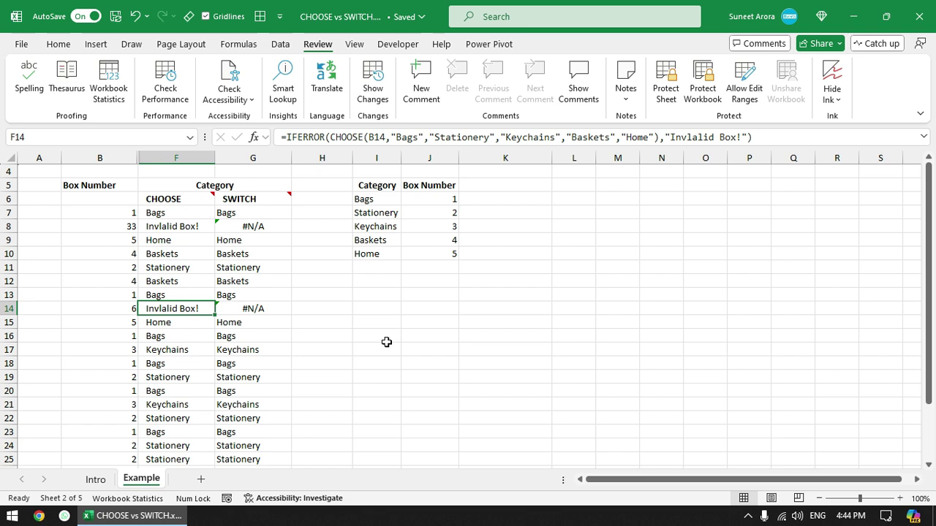
# Review the IFERROR wrapper around the CHOOSE formula in F7 without changing it
pyautogui.hotkey('ctrl', 'Up')
pyautogui.press('Down')
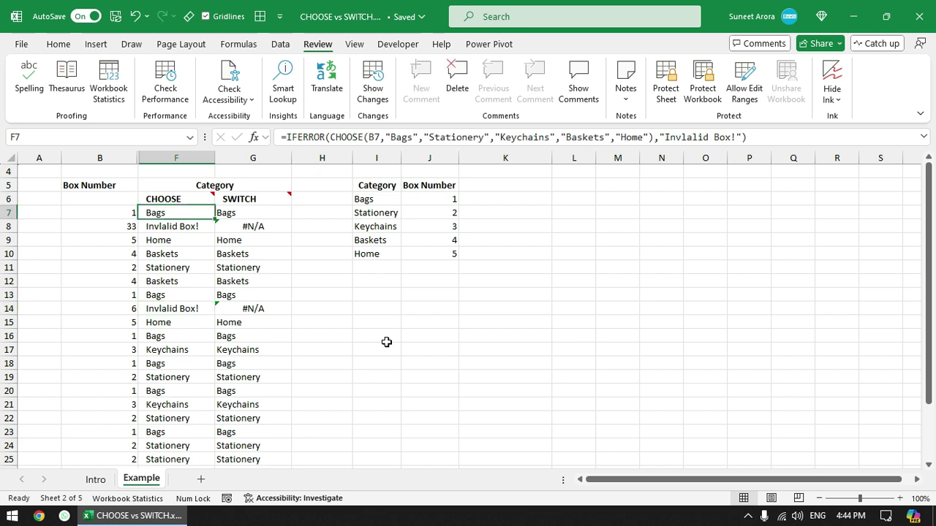
pyautogui.press('F2')
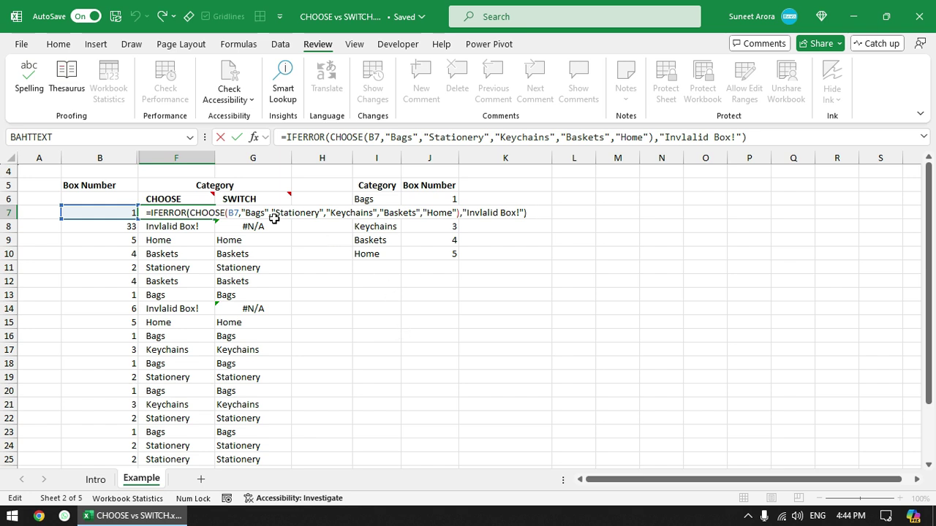
pyautogui.doubleClick(168, 212)
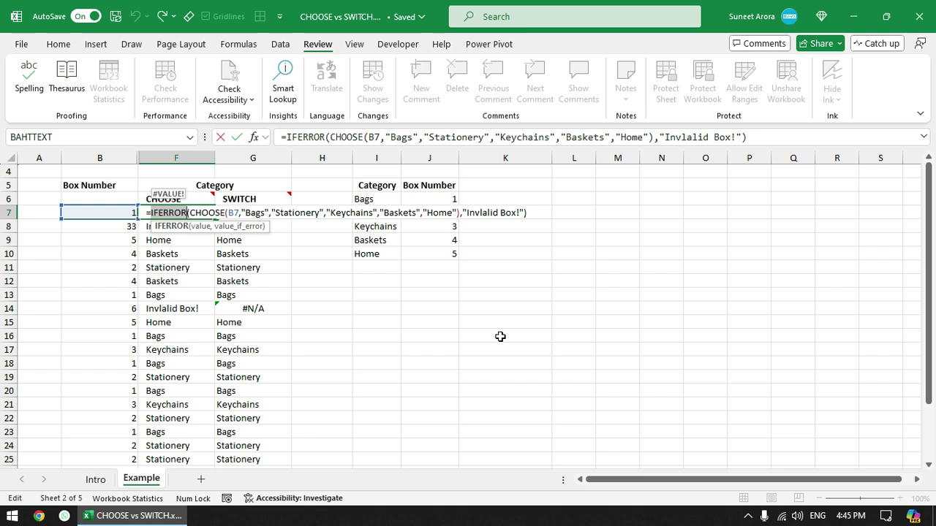
pyautogui.press('Escape')
# Cut the pairs after 2,"Stationery" from G7's SWITCH formula, check the default_or_value2 argument, and paste the pairs back
pyautogui.press('Right')
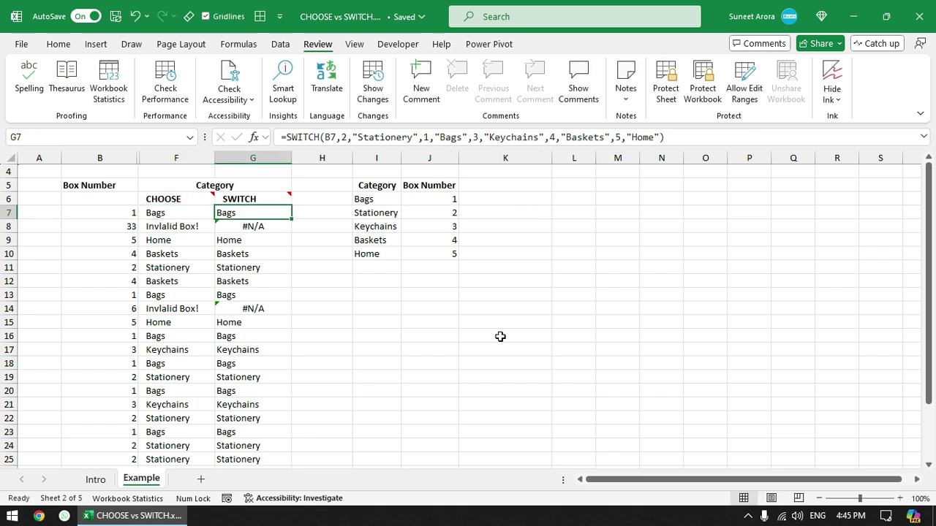
pyautogui.press('F2')
pyautogui.press('Left')
pyautogui.hotkey('ctrl', 'shift', 'Left')
pyautogui.hotkey('ctrl', 'shift', 'Left')
pyautogui.hotkey('ctrl', 'shift', 'Left')
pyautogui.hotkey('ctrl', 'shift', 'Left')
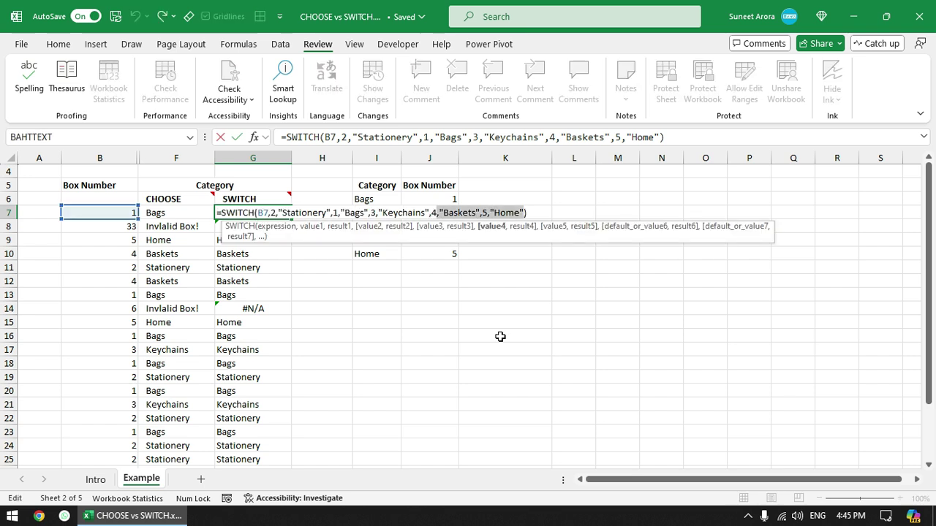
pyautogui.hotkey('ctrl', 'shift', 'Left')
pyautogui.hotkey('ctrl', 'shift', 'Left')
pyautogui.hotkey('ctrl', 'shift', 'Left')
pyautogui.hotkey('ctrl', 'shift', 'Left')
pyautogui.hotkey('ctrl', 'shift', 'Left')
pyautogui.hotkey('ctrl', 'shift', 'Left')
pyautogui.hotkey('ctrl', 'c')
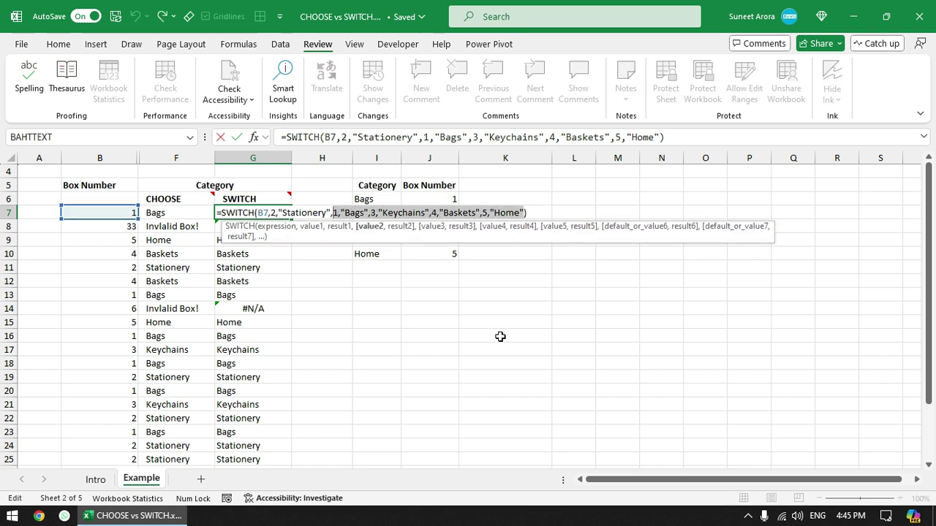
pyautogui.press('Delete')
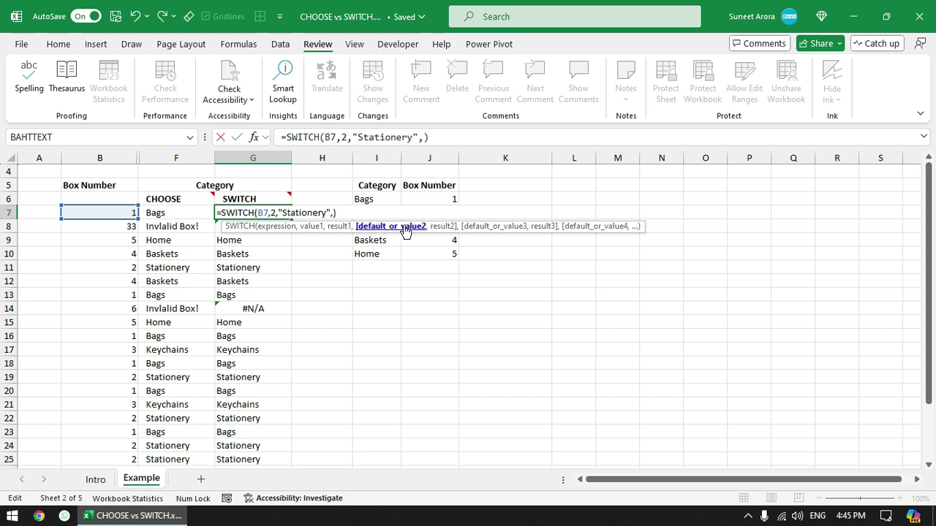
pyautogui.hotkey('ctrl', 'v')
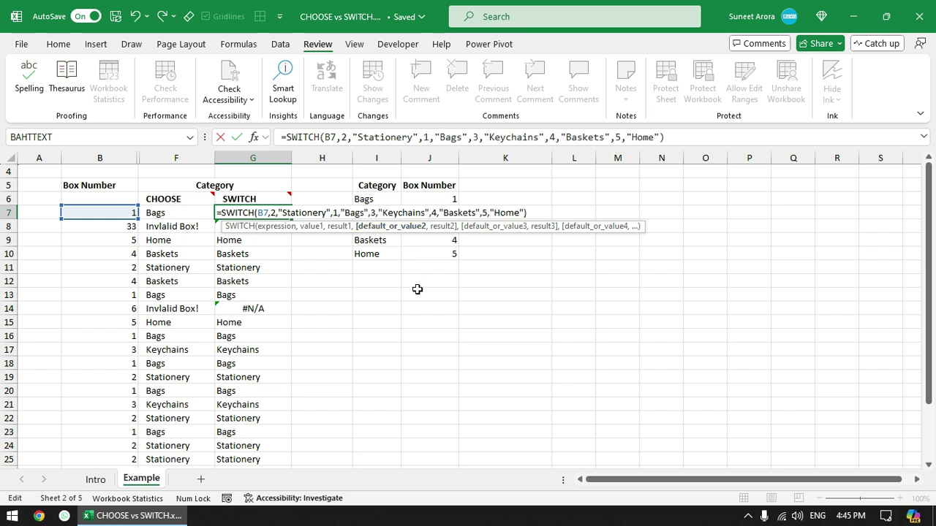
# Add "Invalid Box!" as the final default argument of G7's SWITCH formula, fill it down the column, and review the formula
pyautogui.write(',')
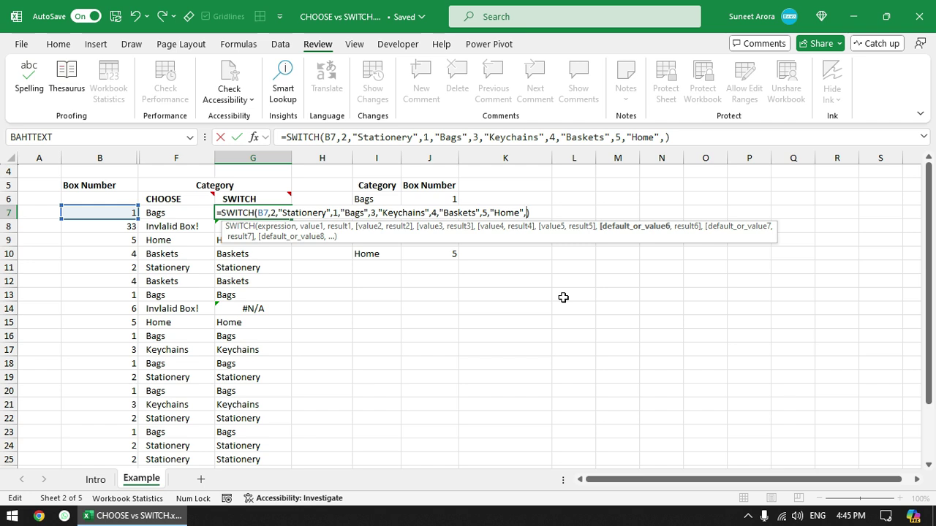
pyautogui.write('"')
pyautogui.write('Invalid Box!"')
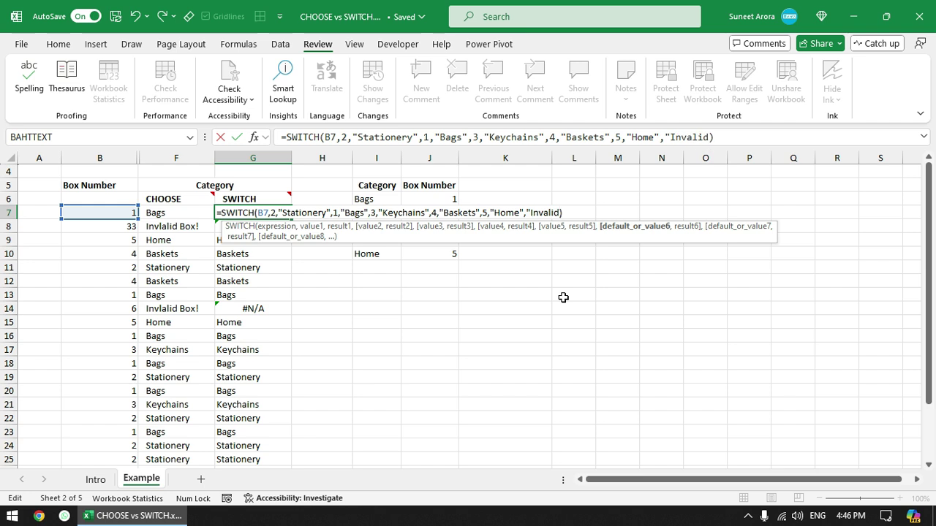
pyautogui.write(')')
pyautogui.hotkey('ctrl', 'Return')
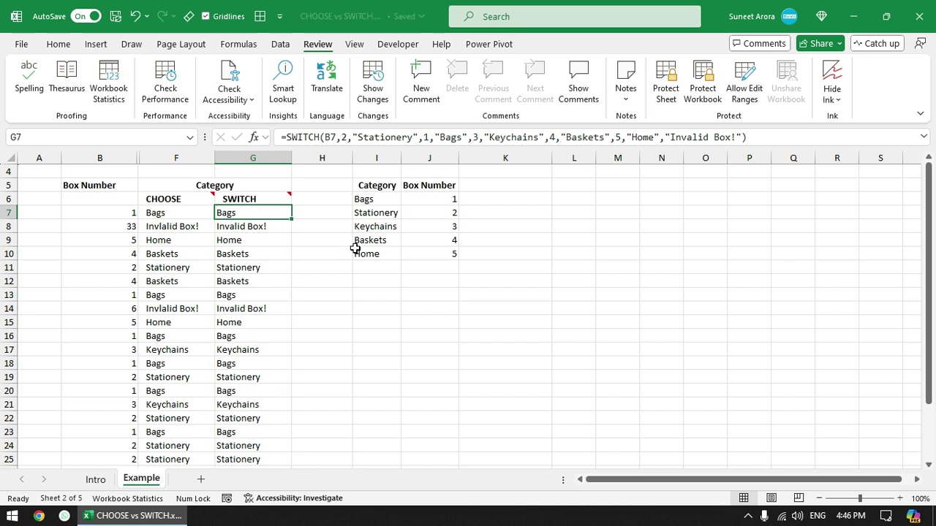
pyautogui.press('F2')
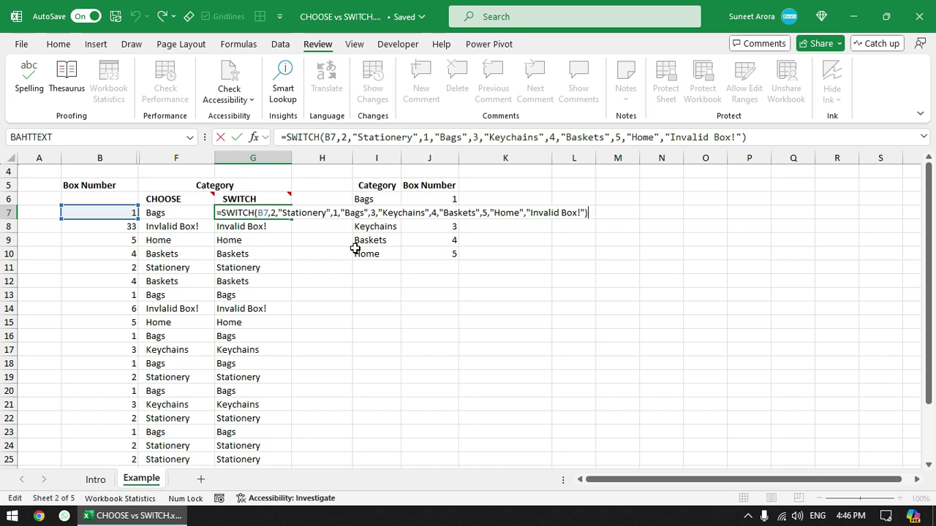
pyautogui.press('Escape')
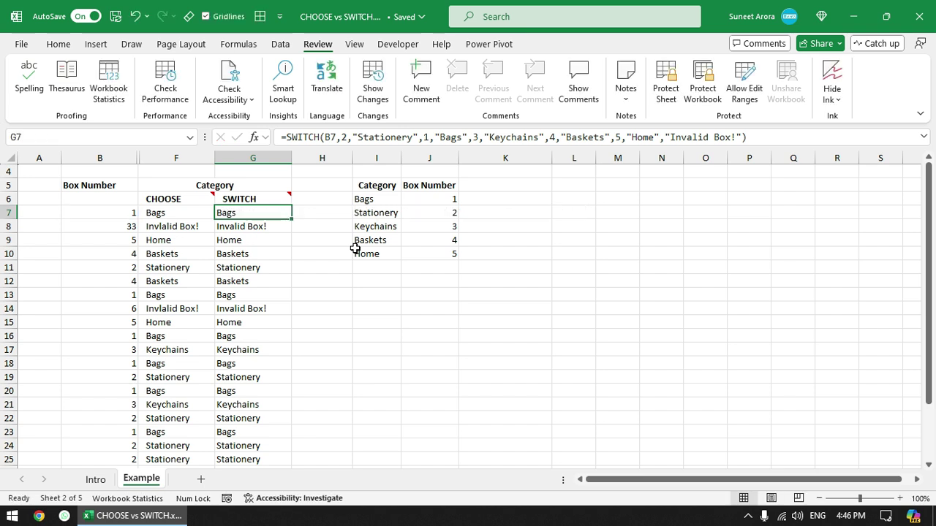
# Read the Excel version notes attached to the CHOOSE and SWITCH headers in F6 and G6
pyautogui.click(194, 200)
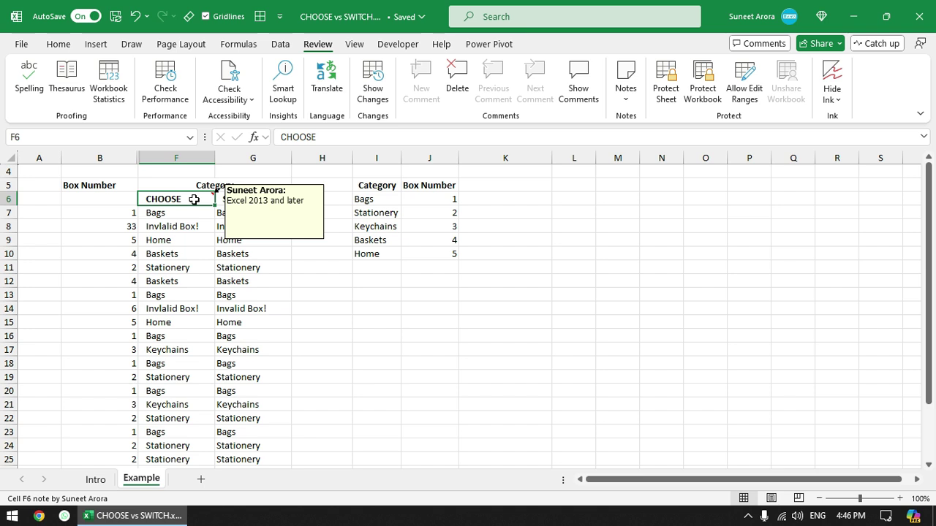
pyautogui.press('Right')
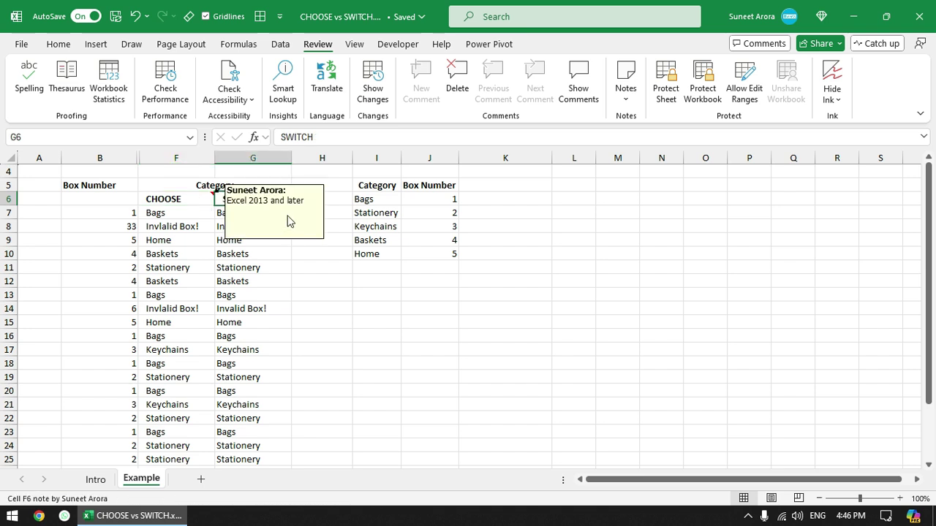
pyautogui.moveTo(267, 199)
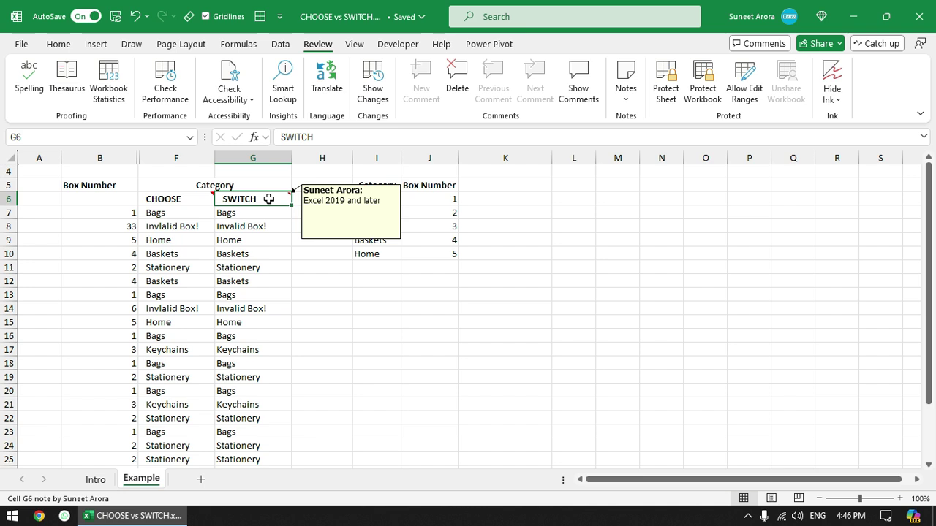
pyautogui.click(186, 198)
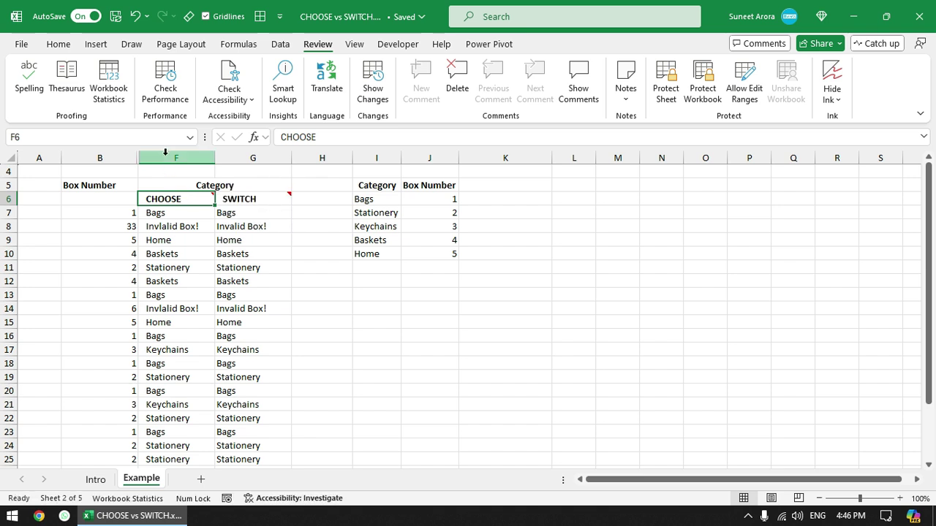
# Unhide the columns between B and F
pyautogui.moveTo(163, 157); pyautogui.dragTo(112, 154)
pyautogui.rightClick(111, 154)
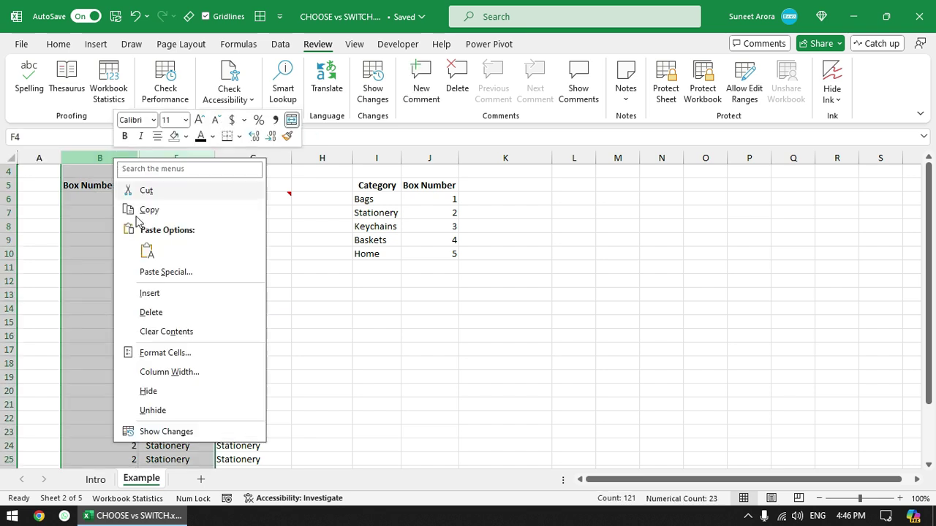
pyautogui.click(152, 411)
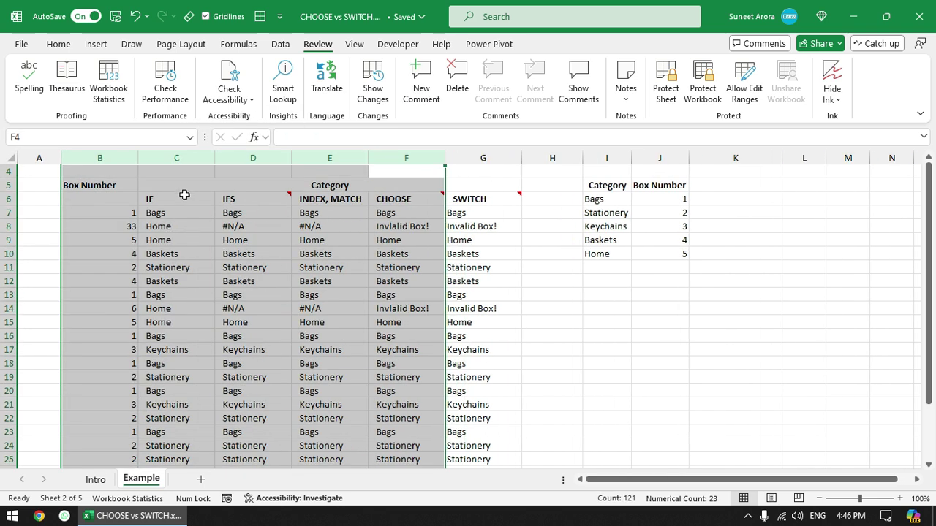
# Look over the IF, INDEX, MATCH and IFS headers, read the IFS version note, and review the nested IF formula in C7
pyautogui.click(183, 196)
pyautogui.click(330, 200)
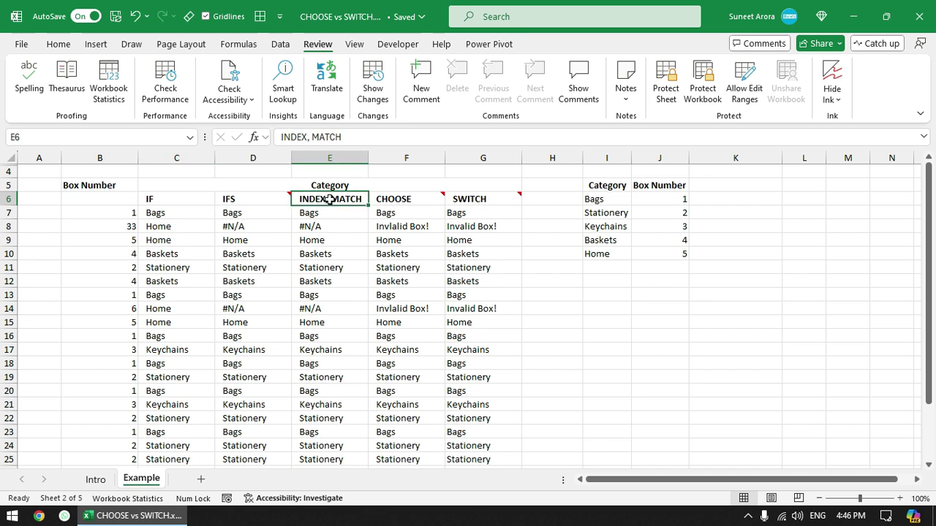
pyautogui.click(248, 202)
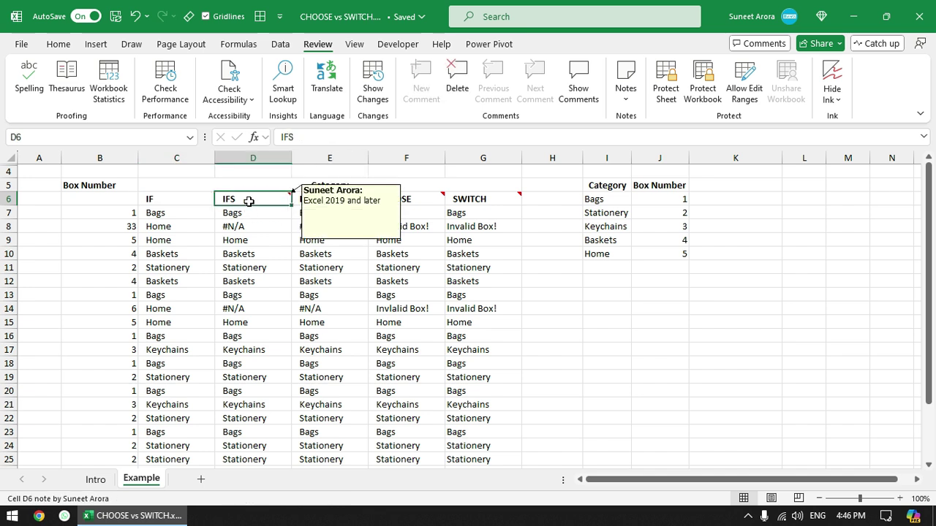
pyautogui.click(178, 213)
pyautogui.press('F2')
pyautogui.press('Escape')
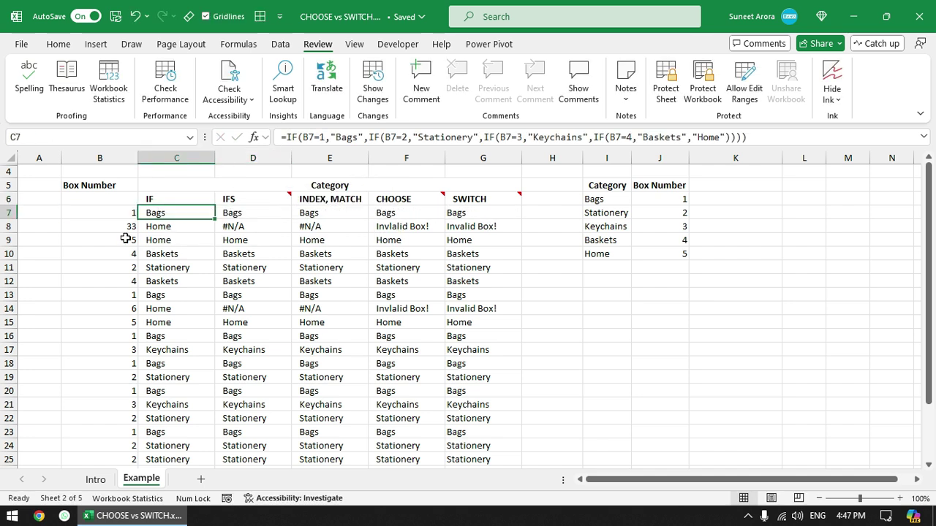
# Check the IF result in C8 against its box number, and set B8 to 6
pyautogui.click(171, 227)
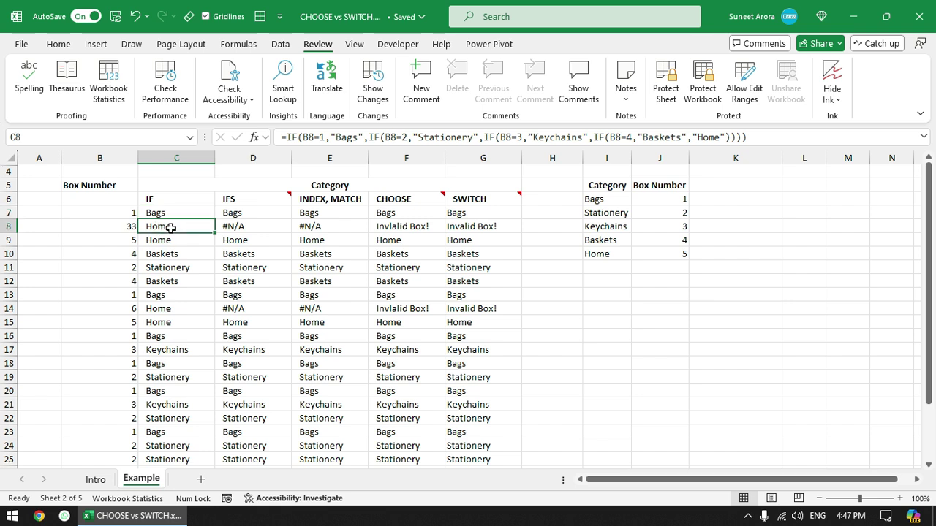
pyautogui.click(113, 224)
pyautogui.click(179, 227)
pyautogui.click(117, 228)
pyautogui.write('6')
pyautogui.press('Tab')
# Remove "Home" from the value_if_false argument of the innermost IF in C8's formula
pyautogui.press('F2')
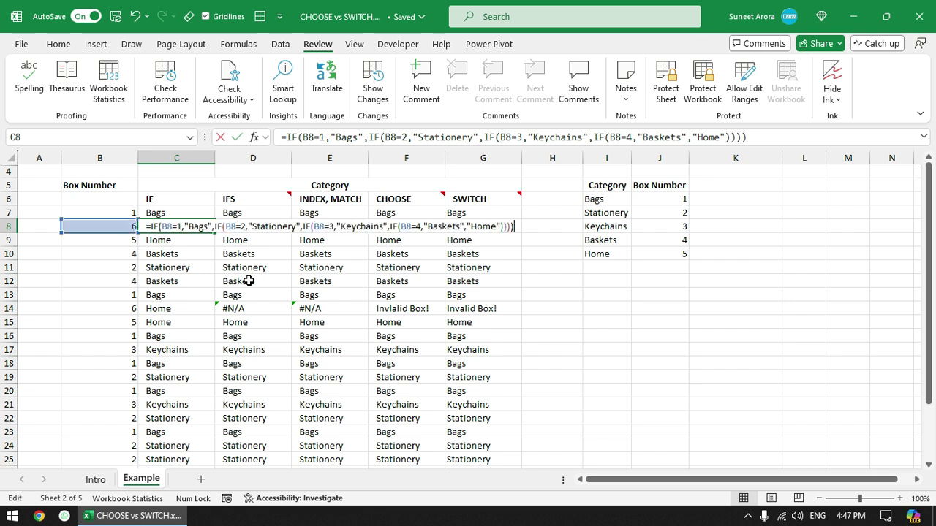
pyautogui.click(469, 226)
pyautogui.hotkey('shift', 'Right')
pyautogui.hotkey('shift', 'Right')
pyautogui.hotkey('shift', 'Right')
pyautogui.hotkey('shift', 'Right')
pyautogui.hotkey('shift', 'Right')
pyautogui.hotkey('shift', 'Right')
pyautogui.press('Delete')
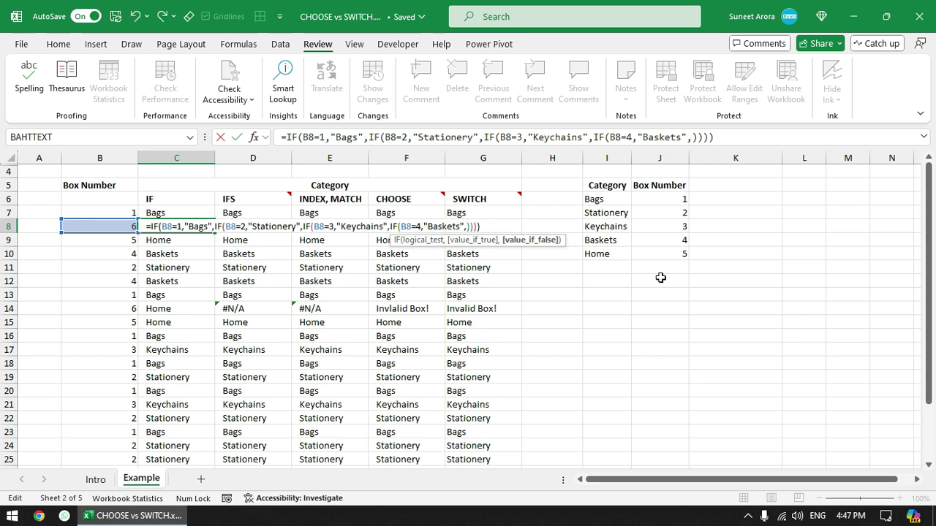
# Nest IF(B8=5,"Home","Invalid Box!") as the value_if_false argument of the innermost IF in C8 and commit the formula
pyautogui.write('if(')
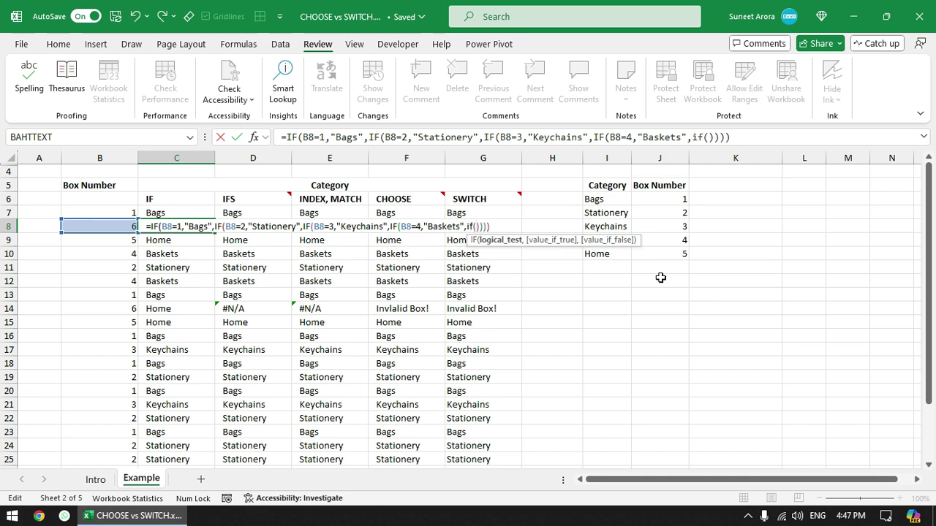
pyautogui.write('B8')
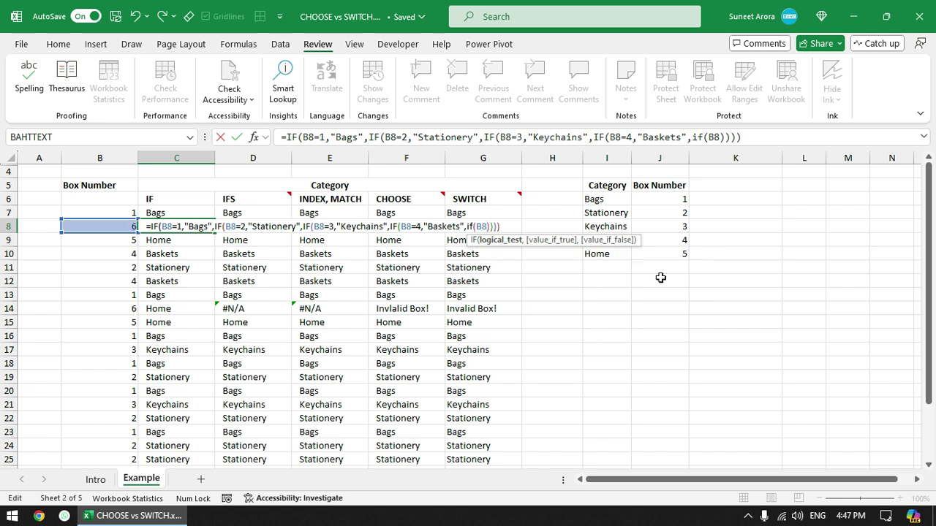
pyautogui.write('=5,"Home"')
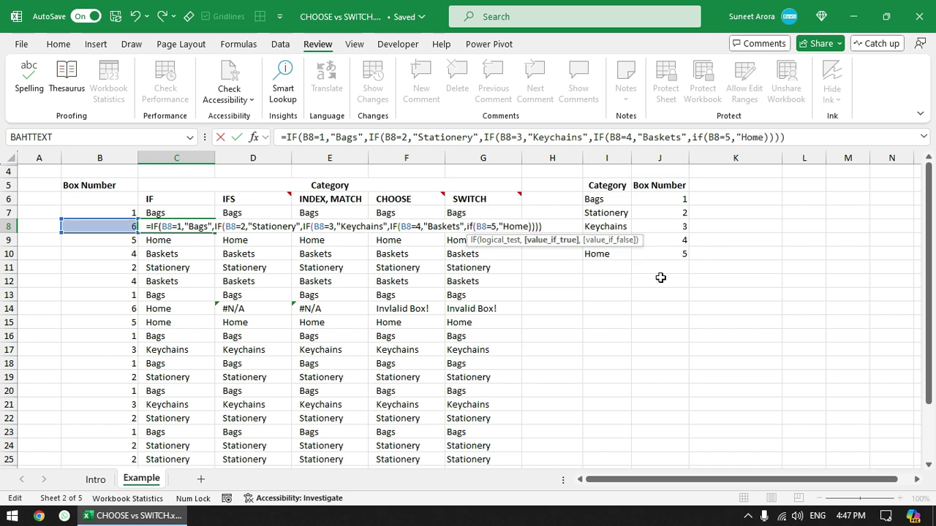
pyautogui.write(',"')
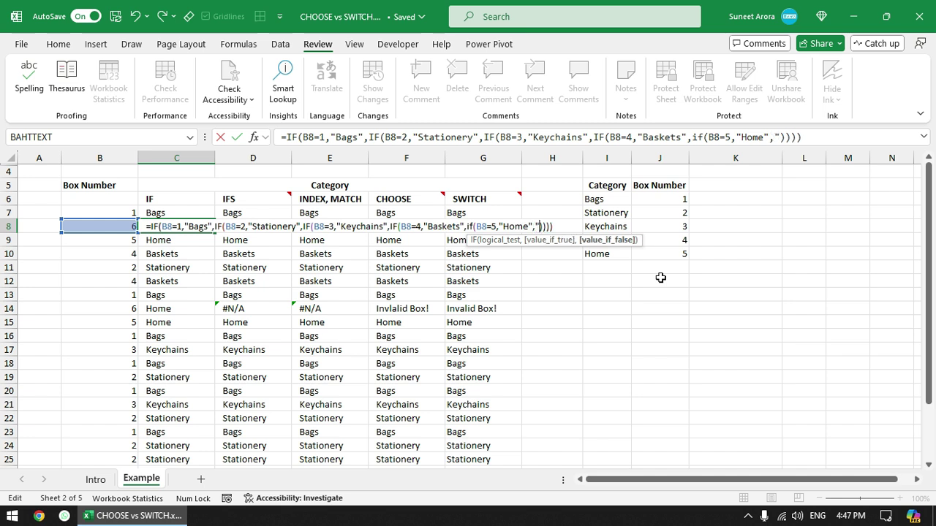
pyautogui.write('Invalid ')
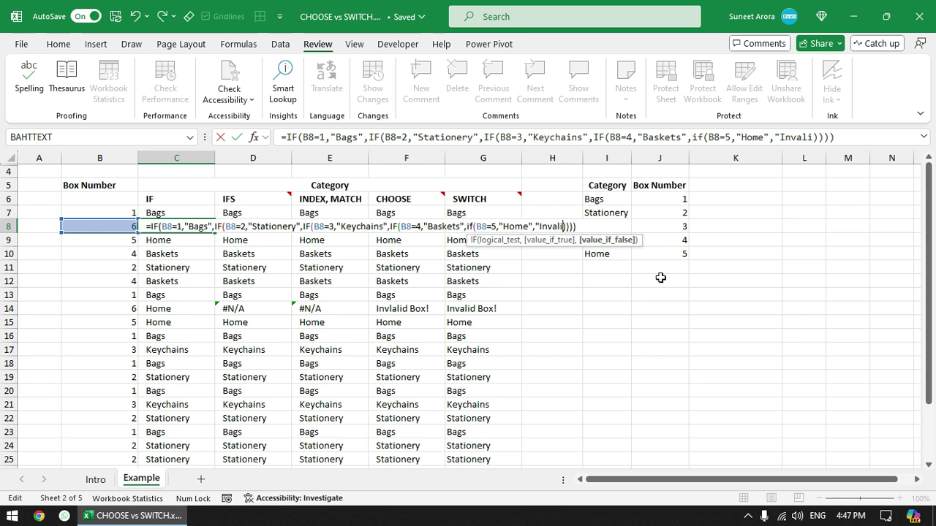
pyautogui.write('Box!"')
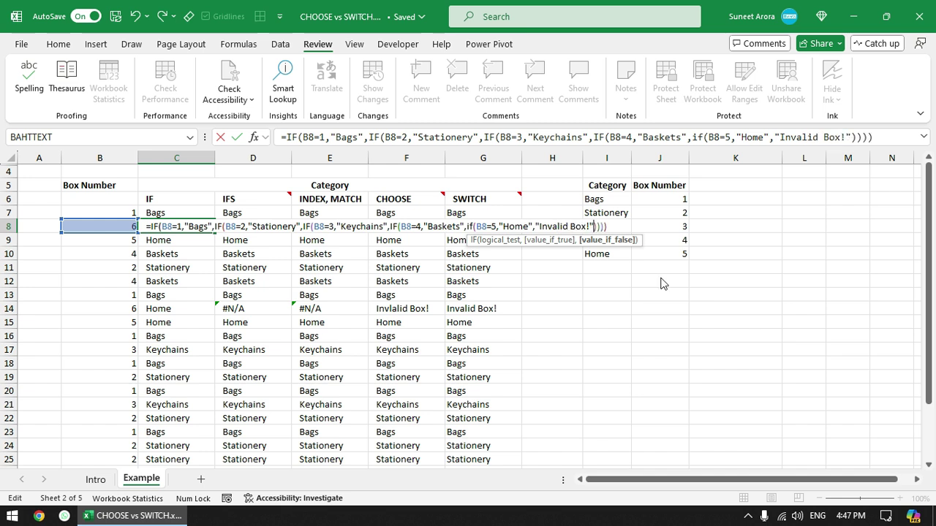
pyautogui.press('Return')
pyautogui.press('Return')
pyautogui.press('Up')
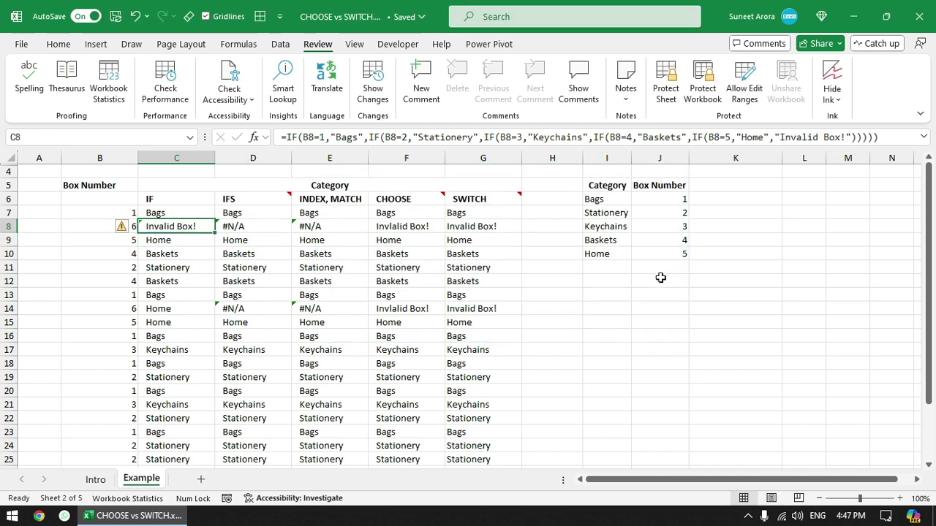
# Fill C8's nested IF formula down the IF column, and check the formula in C14 against box number B14
pyautogui.moveTo(215, 233); pyautogui.dragTo(206, 216)
pyautogui.click(202, 228)
pyautogui.doubleClick(214, 233)
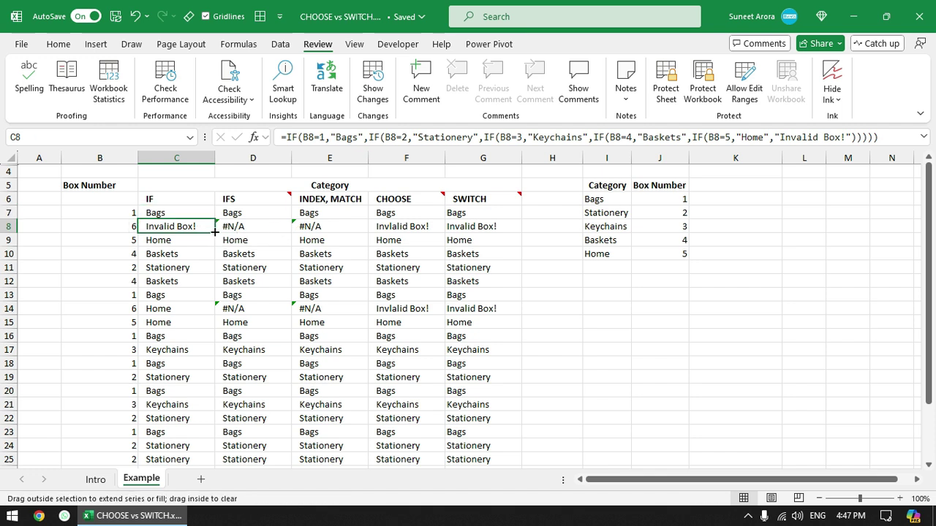
pyautogui.doubleClick(192, 316)
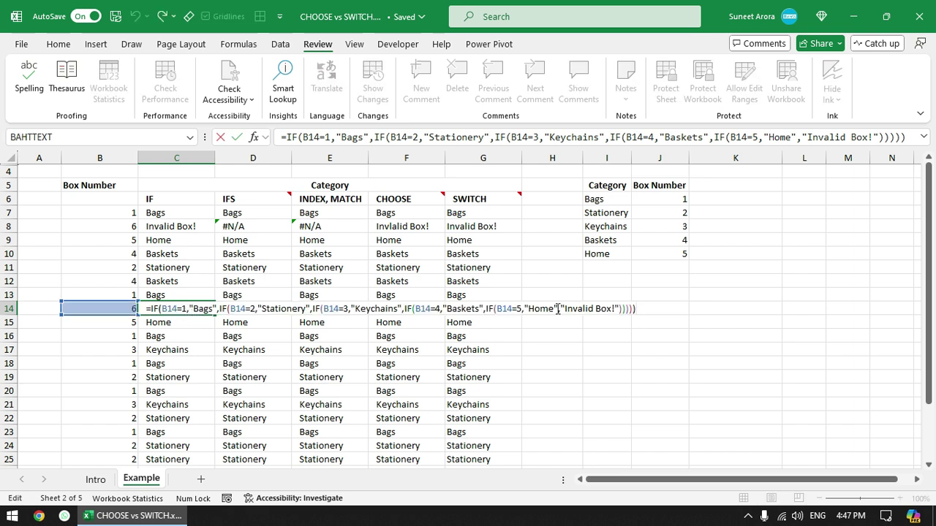
pyautogui.click(81, 308)
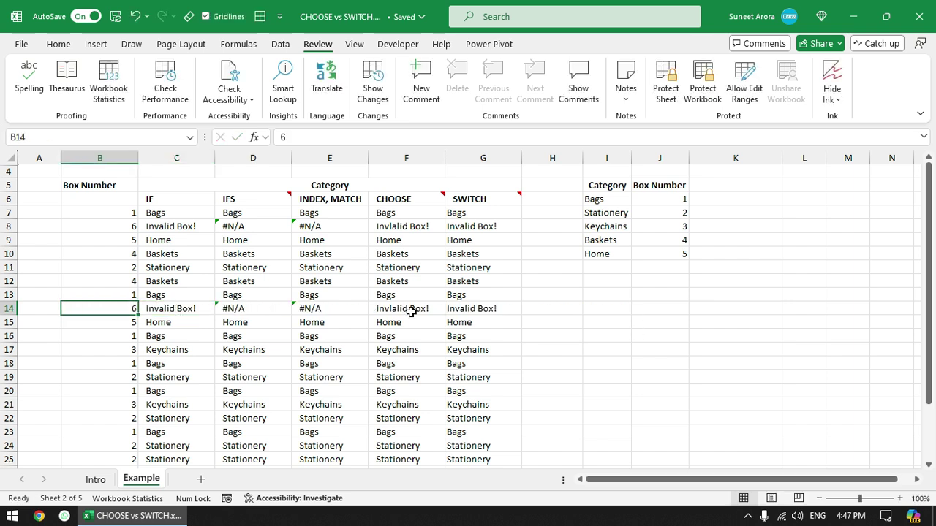
# Test box number 87 in B14 against the category formulas, and undo the entry
pyautogui.write('87')
pyautogui.hotkey('ctrl', 'Return')
pyautogui.hotkey('ctrl', 'z')
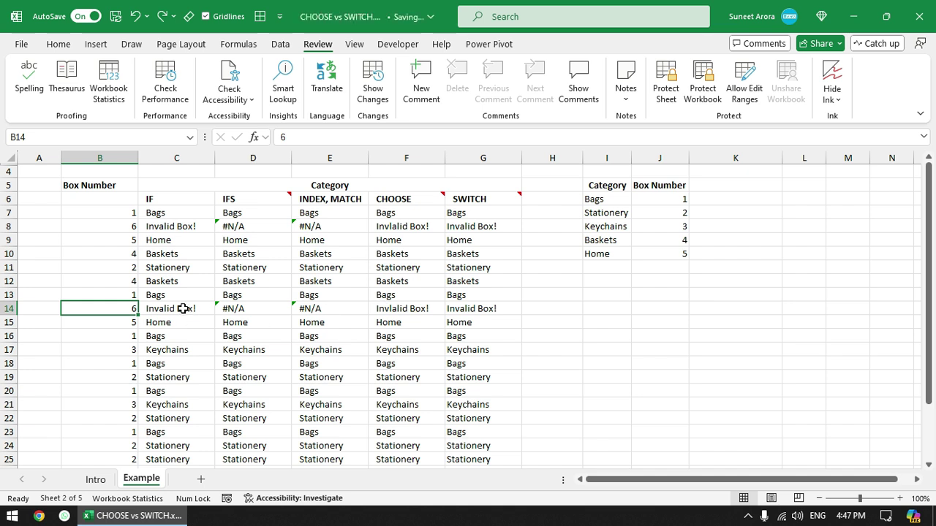
# Examine the invalid-box argument of the nested IF formula in C14 and the IFS formula in D7 without changing them
pyautogui.doubleClick(183, 308)
pyautogui.moveTo(487, 309); pyautogui.dragTo(622, 308)
pyautogui.press('Tab')
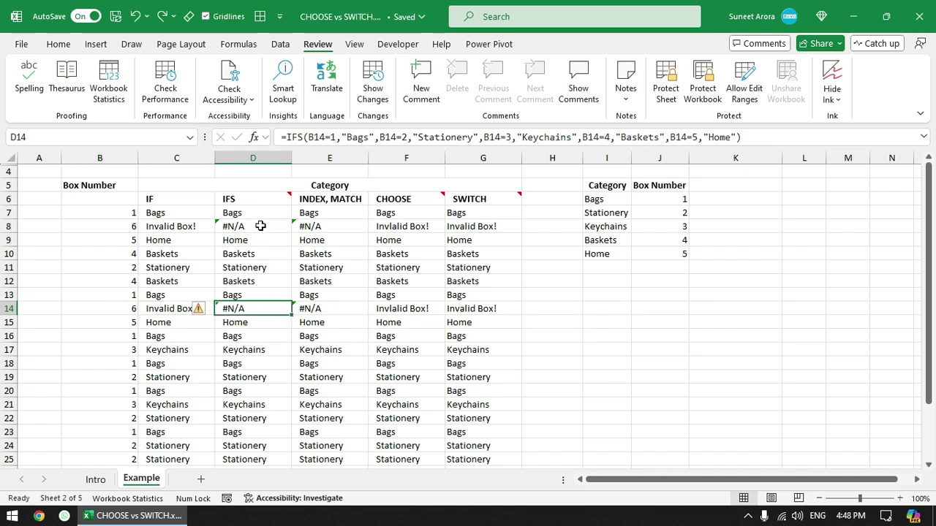
pyautogui.click(257, 212)
pyautogui.doubleClick(261, 213)
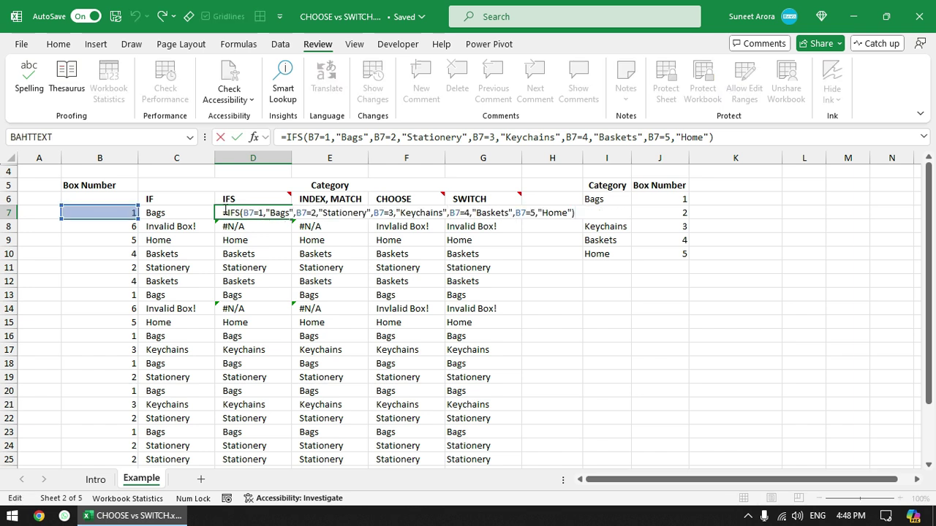
pyautogui.press('Escape')
# Compare the INDEX/MATCH, CHOOSE and SWITCH formulas in E7, F7 and G7
pyautogui.click(327, 212)
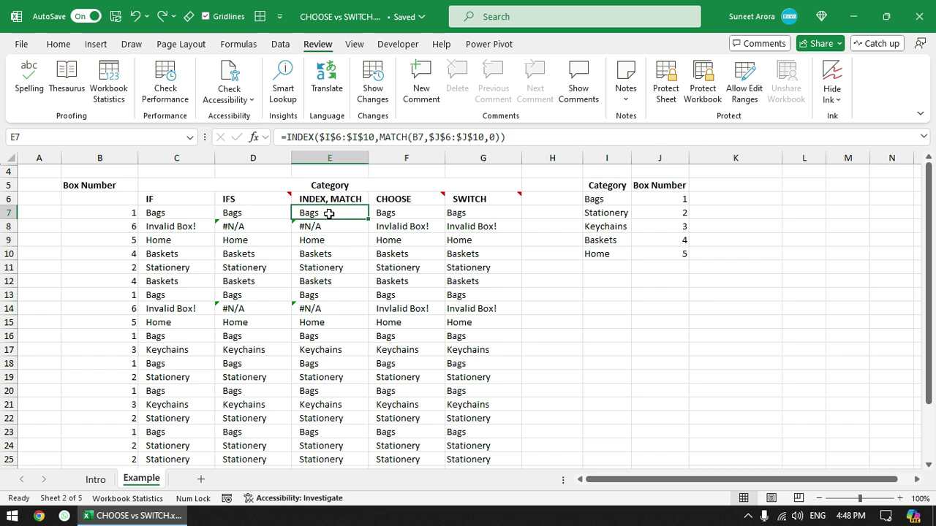
pyautogui.doubleClick(329, 213)
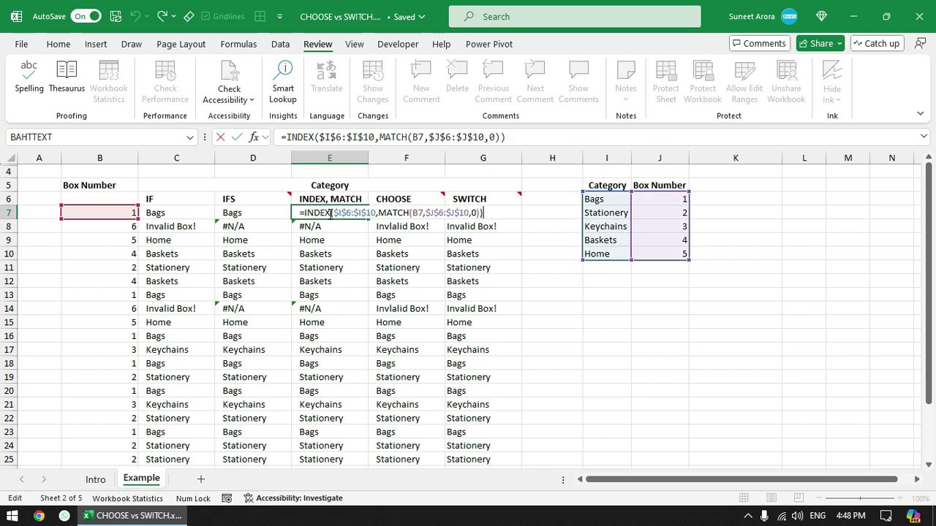
pyautogui.press('Escape')
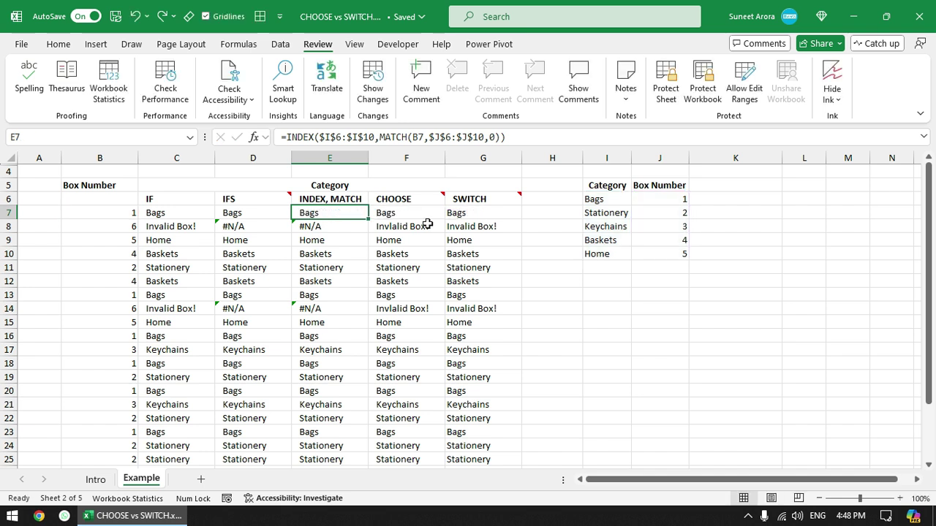
pyautogui.click(423, 214)
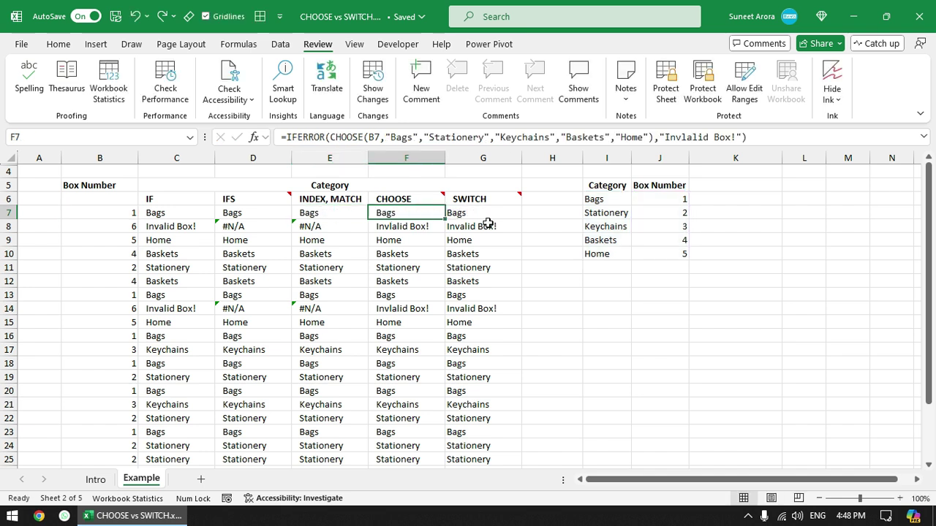
pyautogui.click(500, 213)
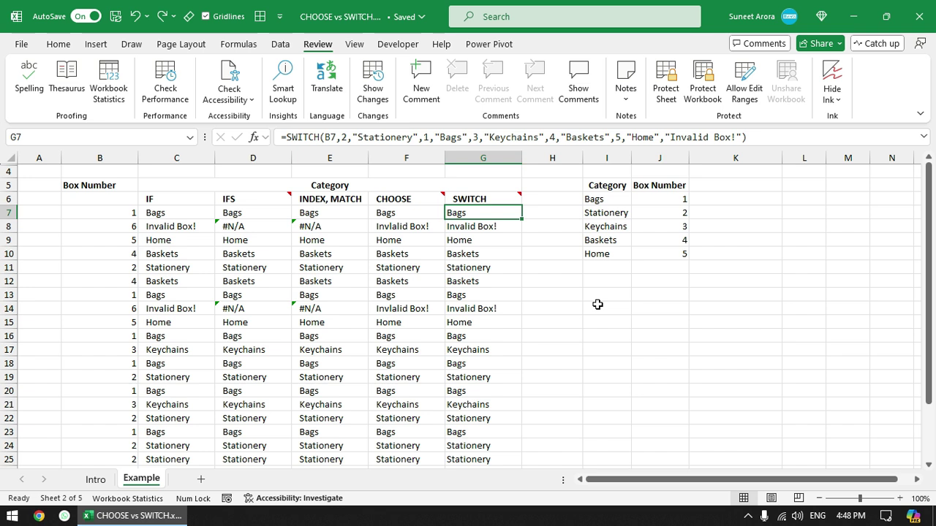